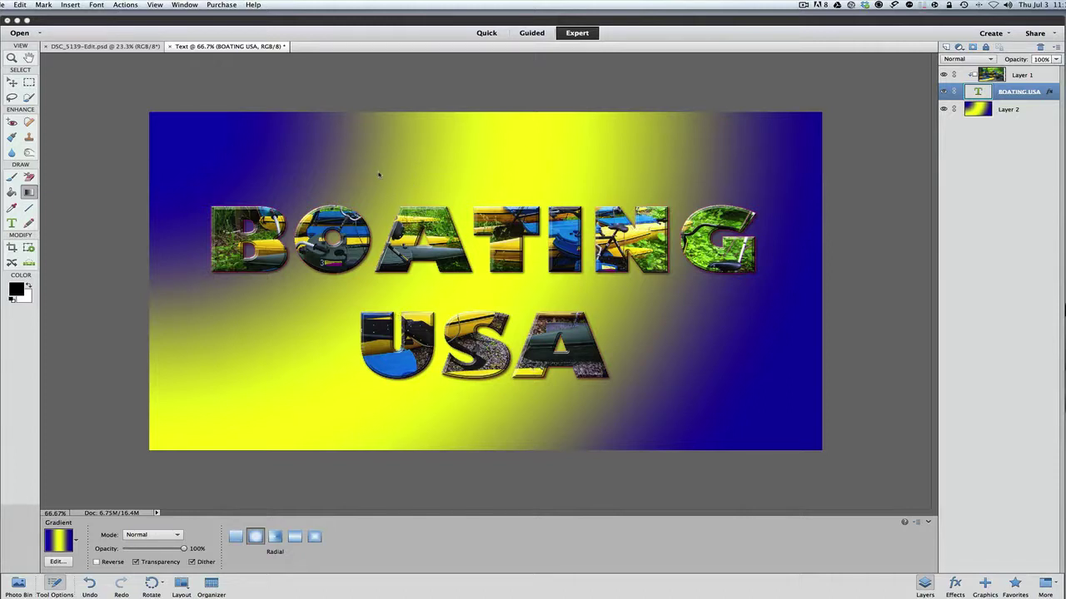
Close the Text document without saving, leaving only DSC_5139-Edit.psd open
click(171, 48)
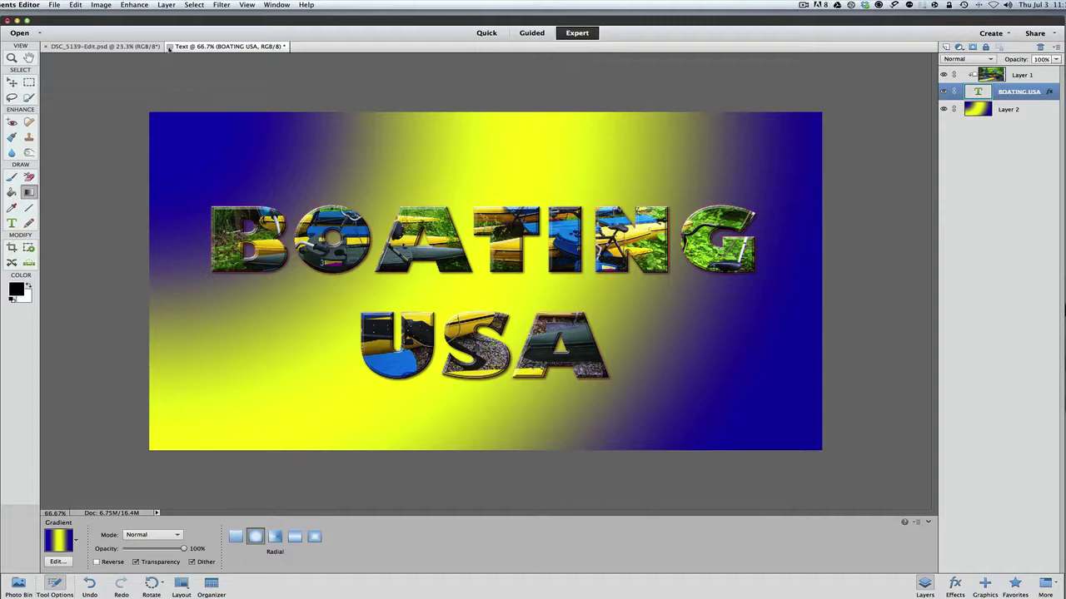
click(169, 47)
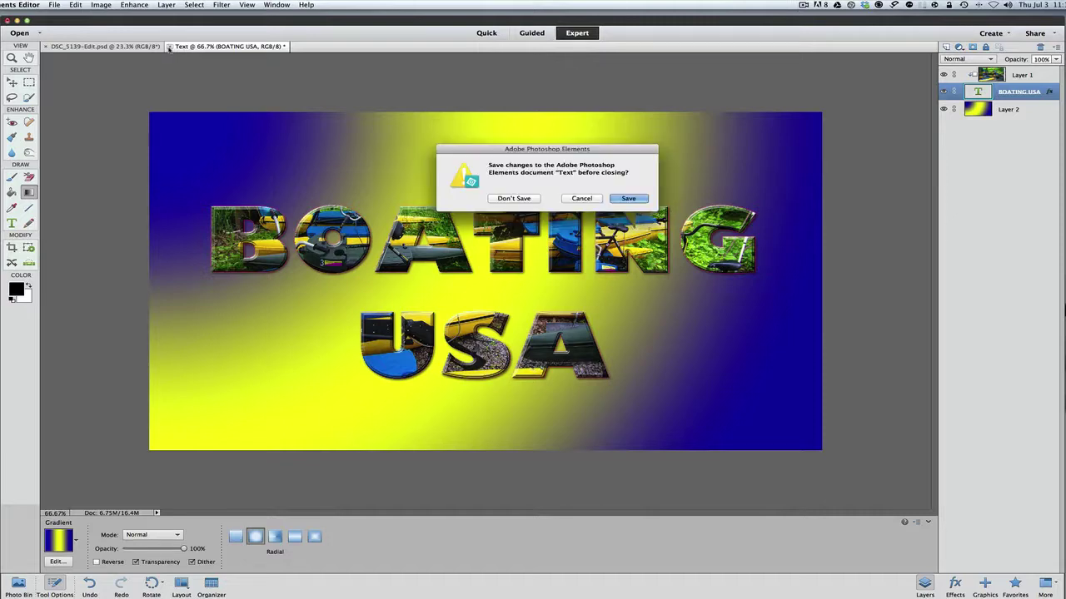
click(514, 199)
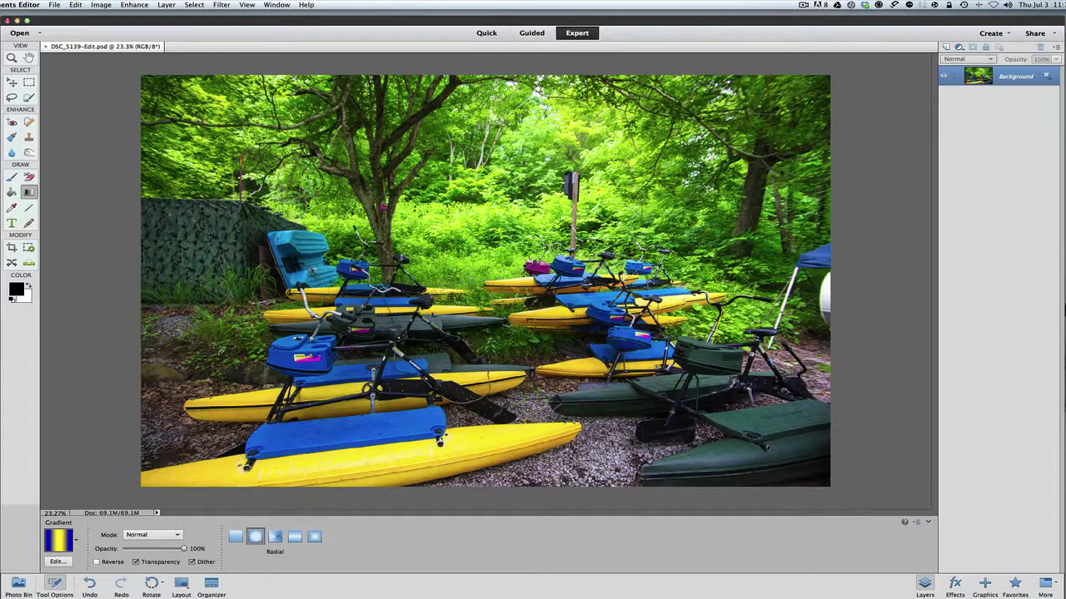
Crop the treetops off the top of the boat photo, leaving a wide strip of boats
click(13, 249)
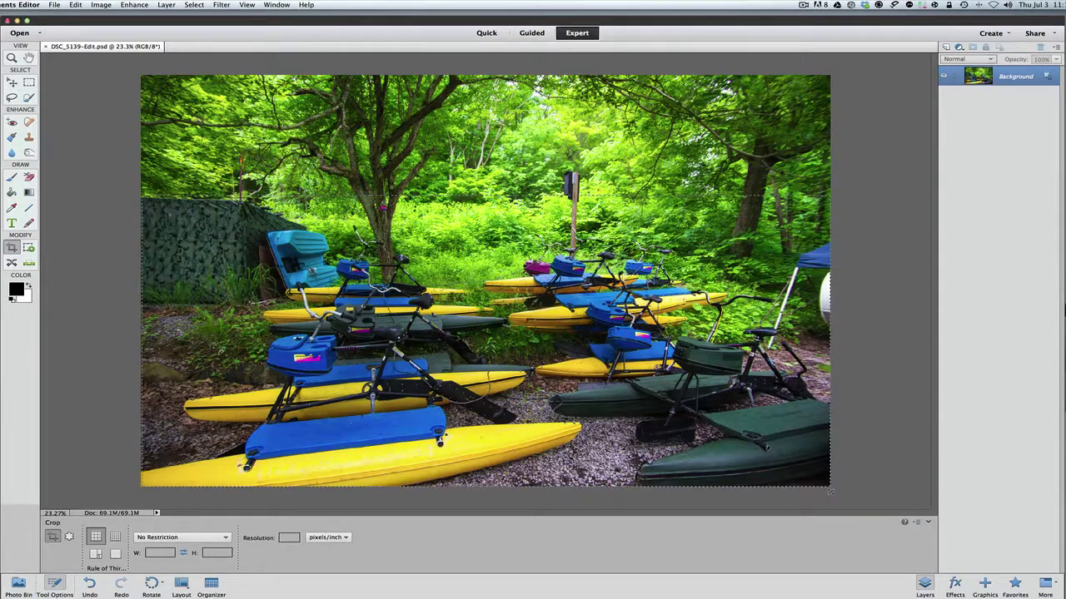
drag(485, 75, 485, 196)
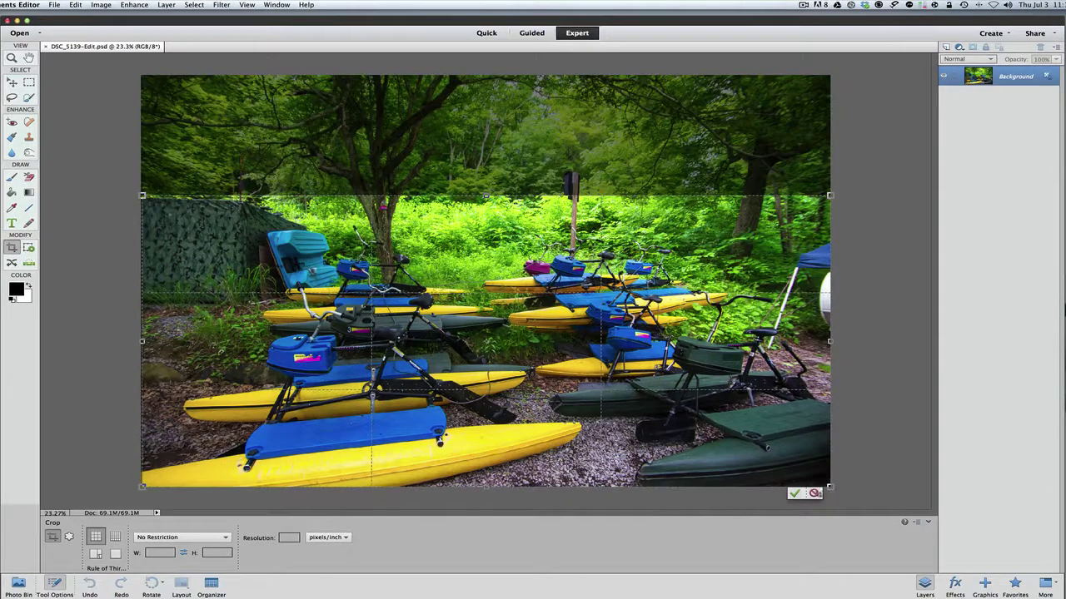
click(794, 493)
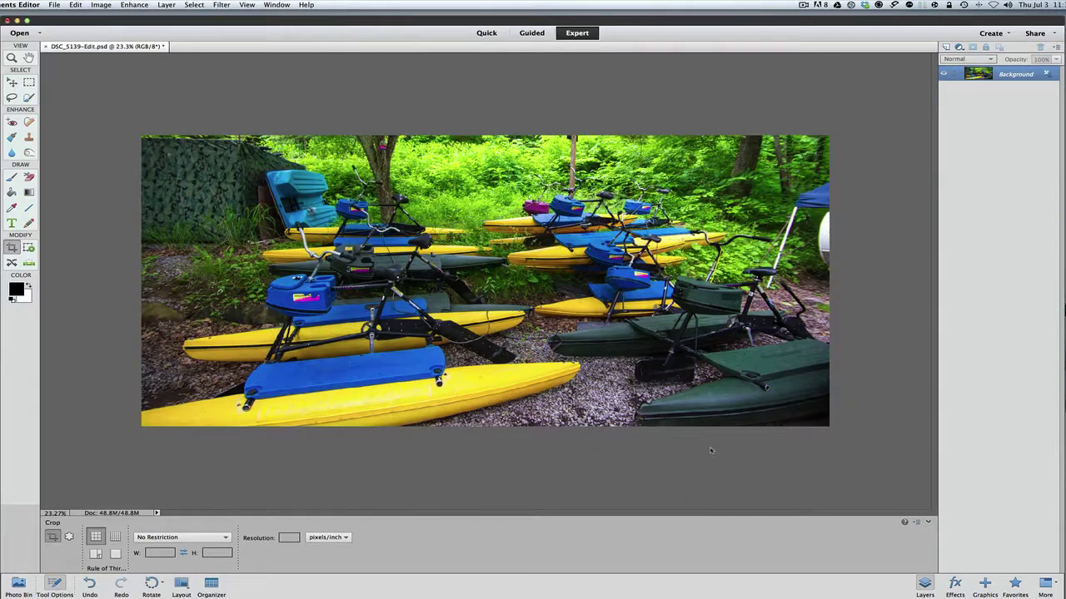
key(v)
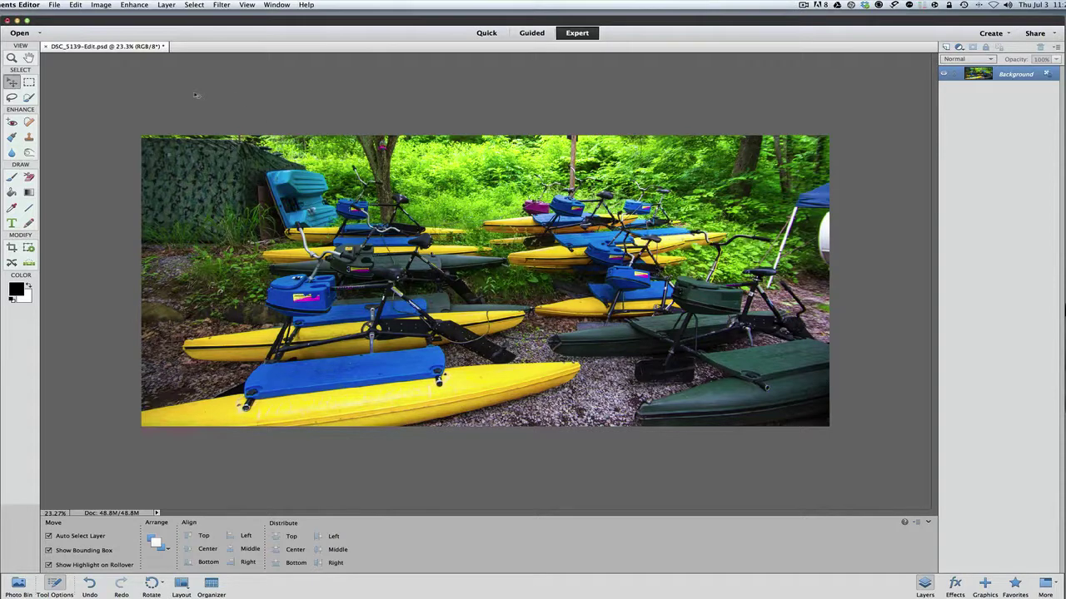
Create a blank file named Text, 2048 × 1152 px at 240 ppi, with a transparent background
click(57, 6)
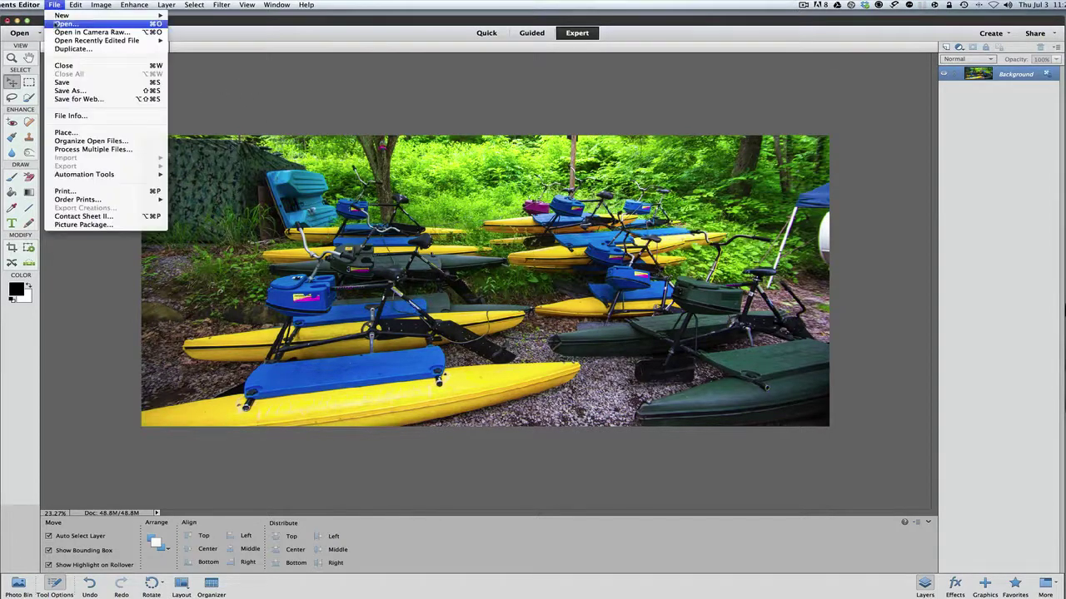
mouse_move(60, 14)
click(182, 21)
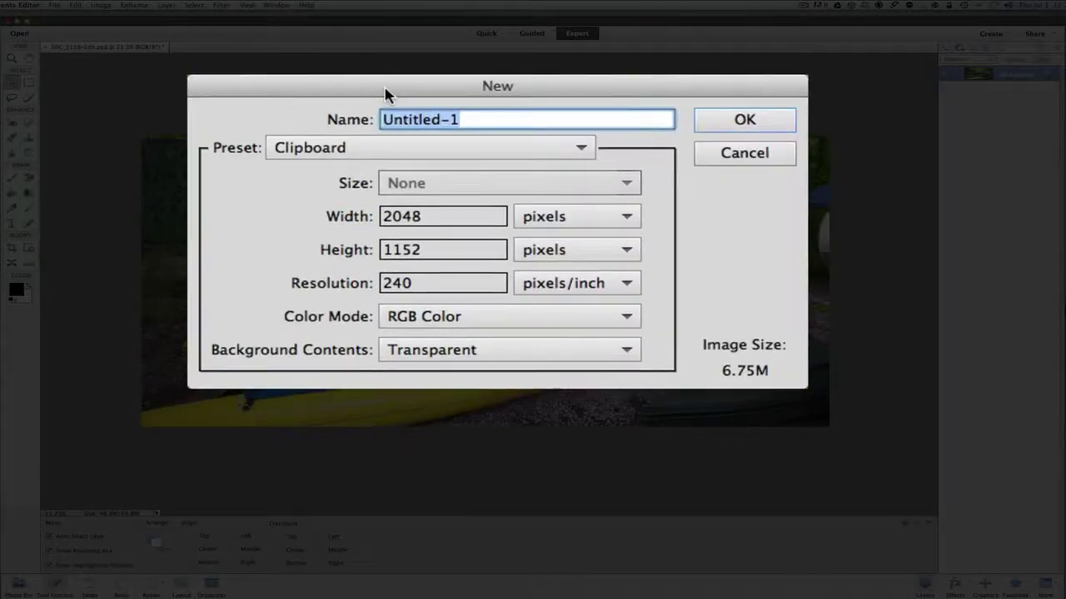
text(Text)
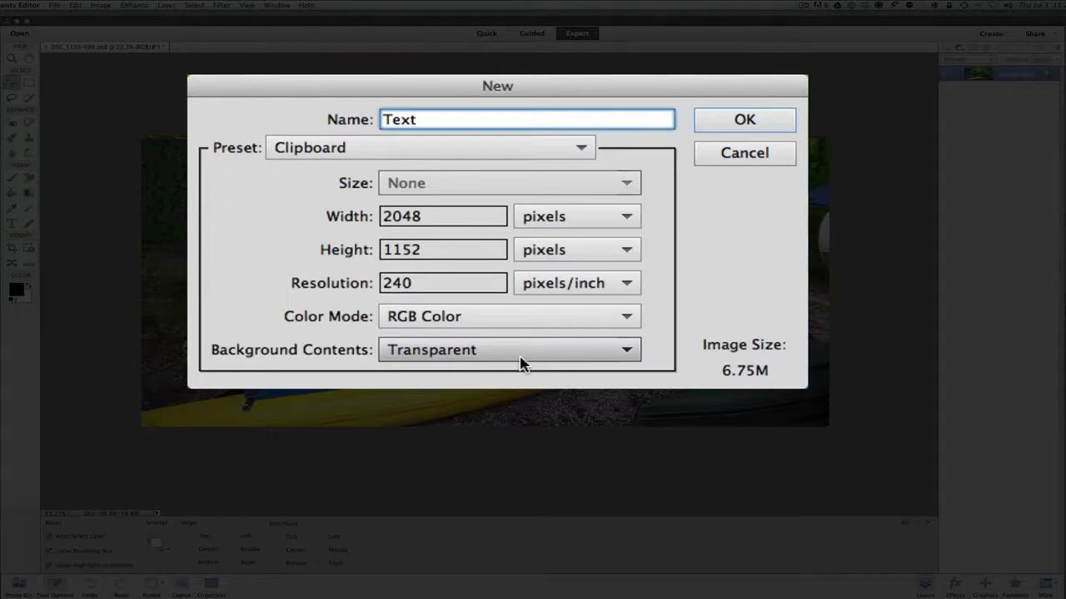
click(519, 356)
click(514, 257)
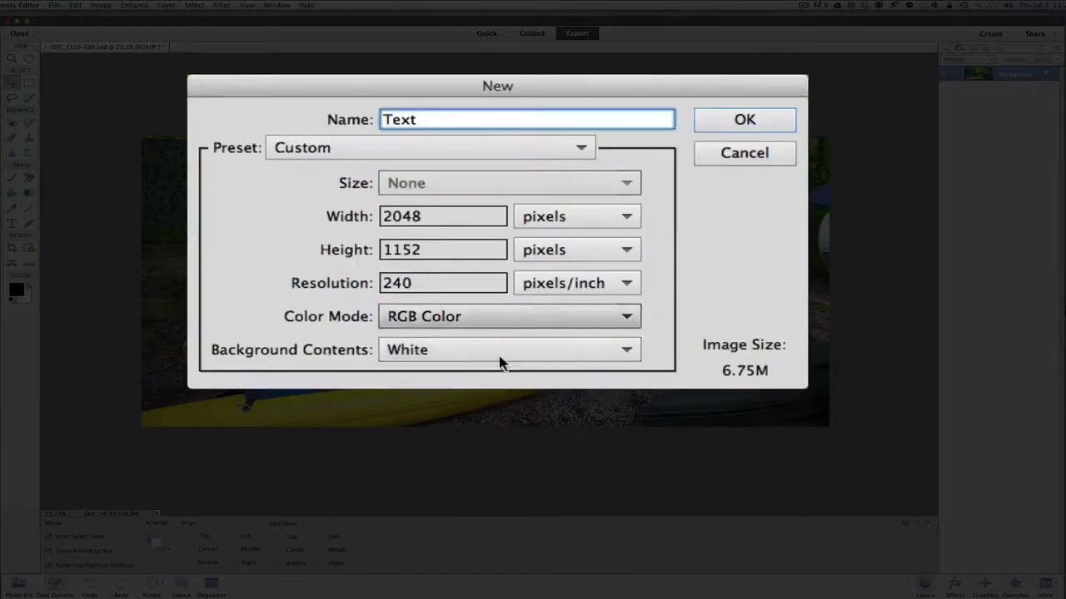
click(491, 367)
click(483, 309)
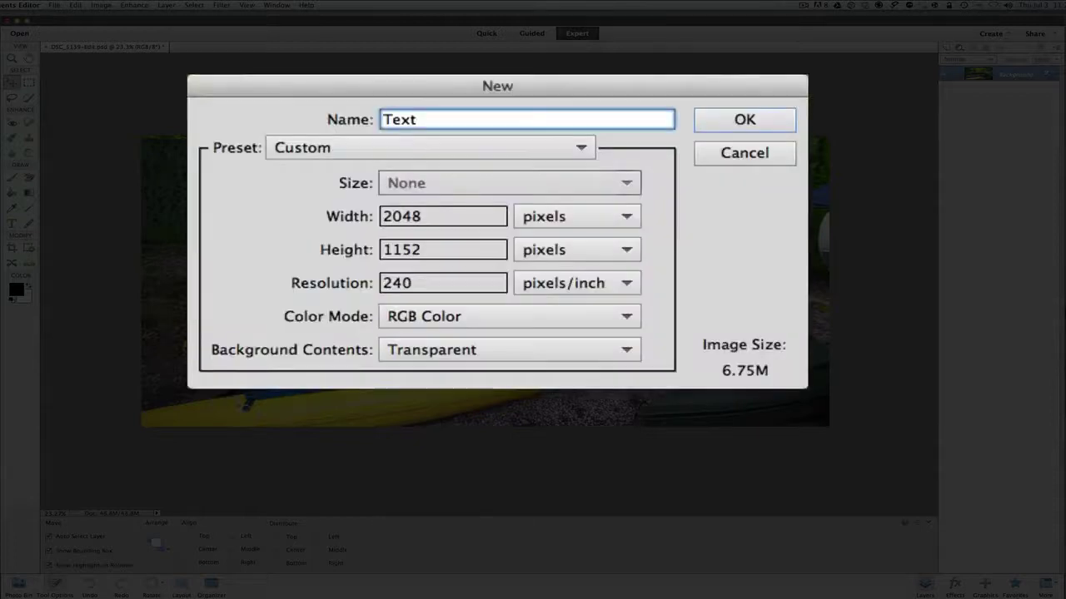
click(741, 124)
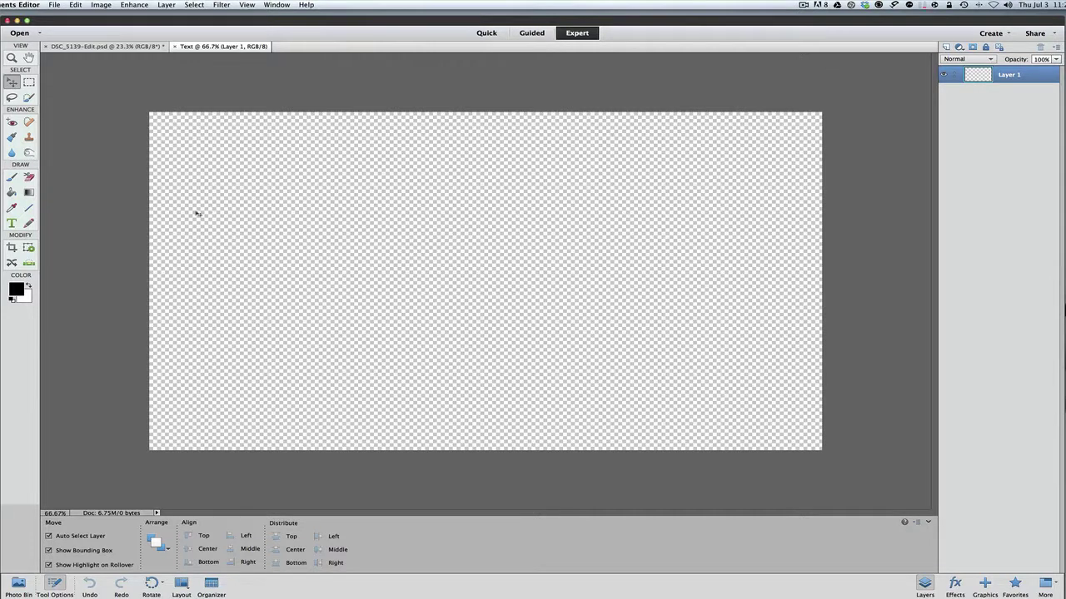
Set the Horizontal Type tool to Gill Sans Ultra Bold at 75 pt
click(13, 223)
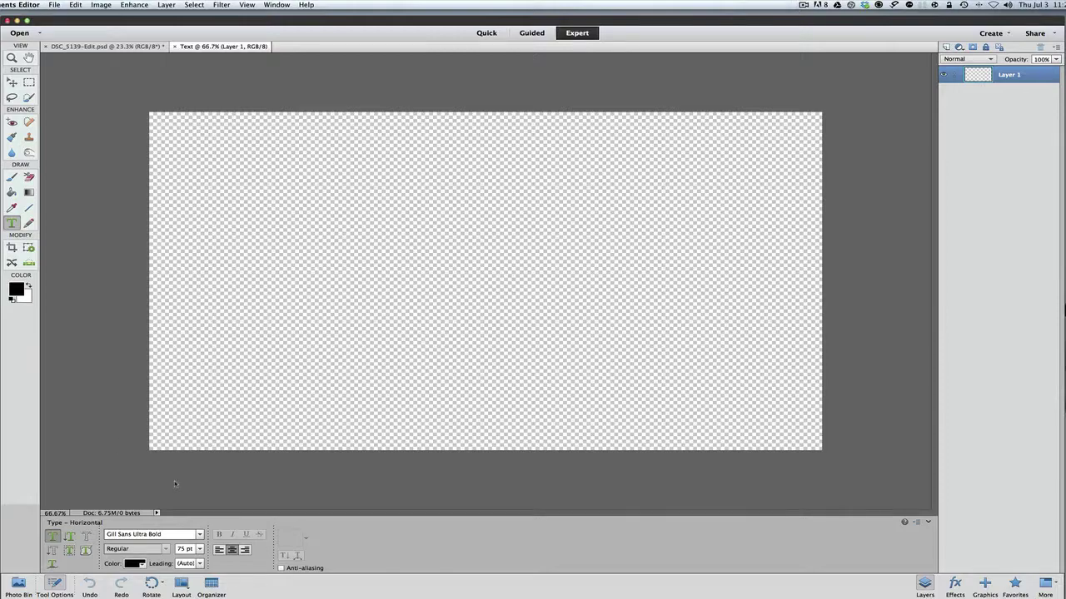
click(200, 536)
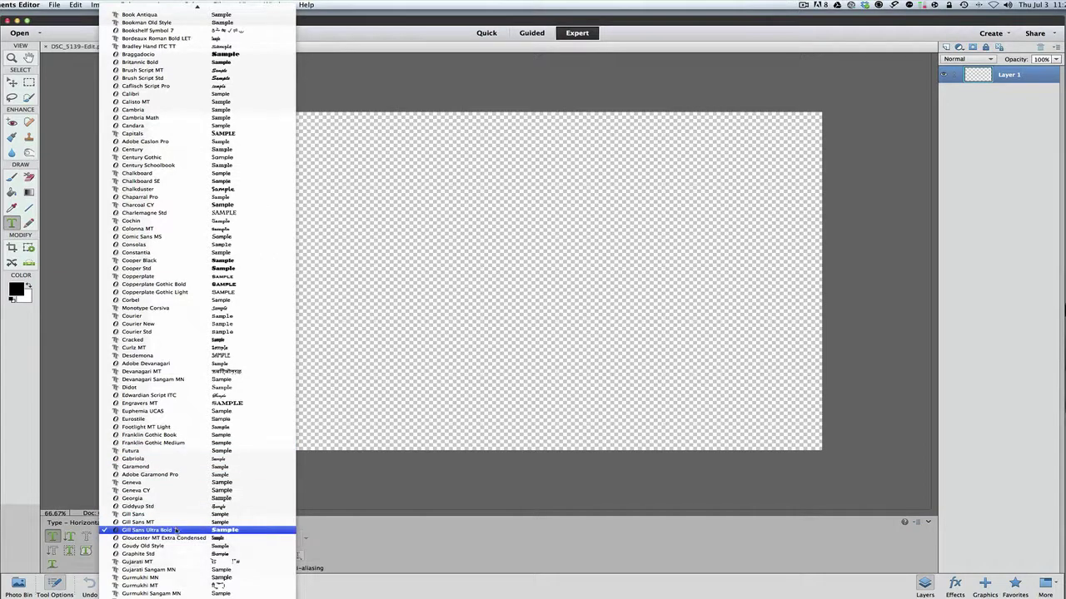
click(176, 530)
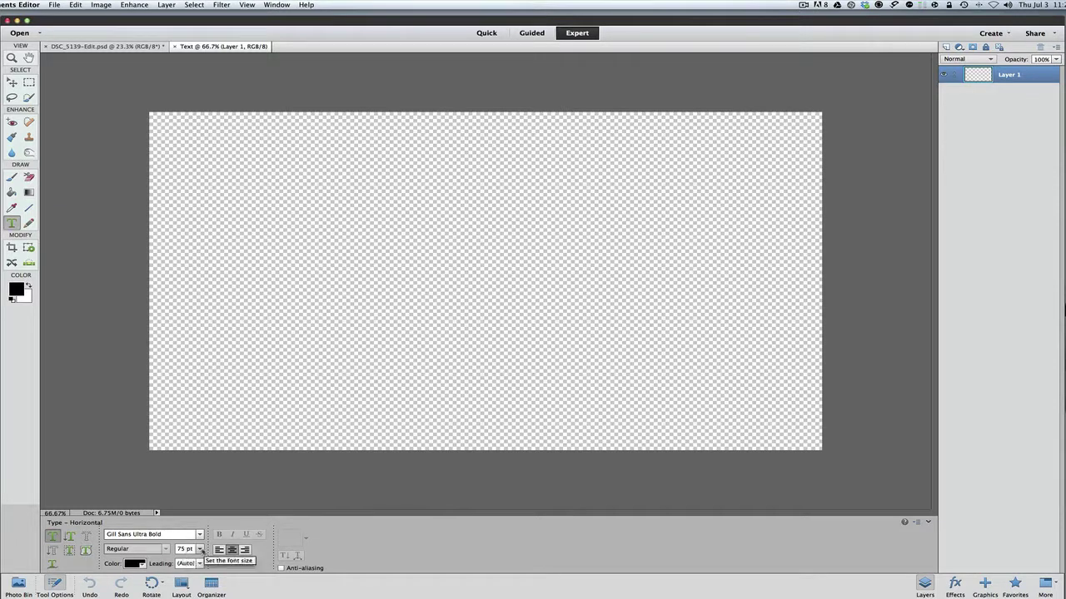
click(200, 550)
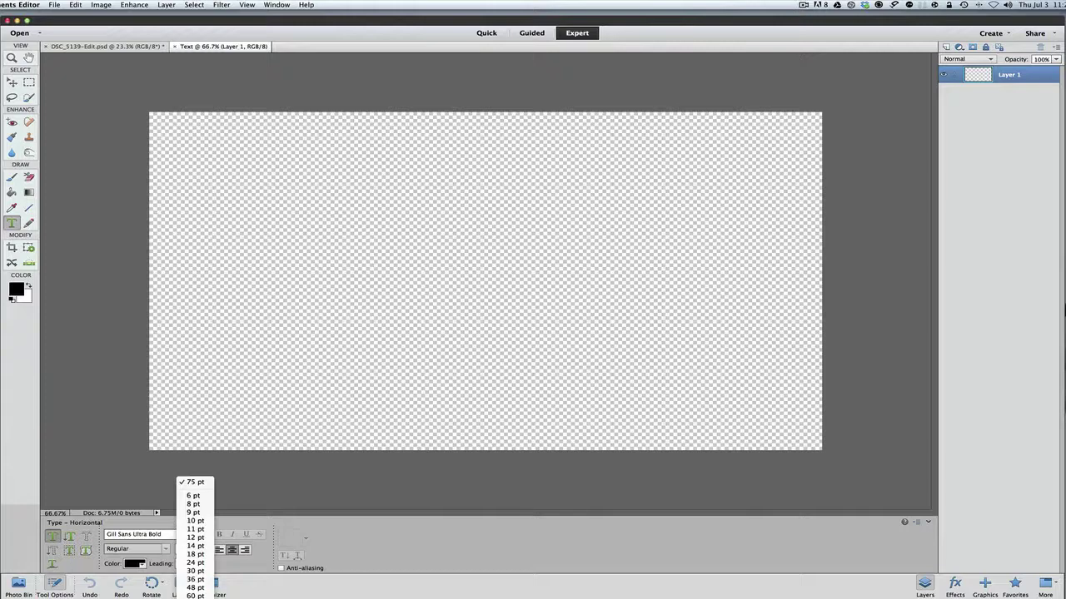
key(Escape)
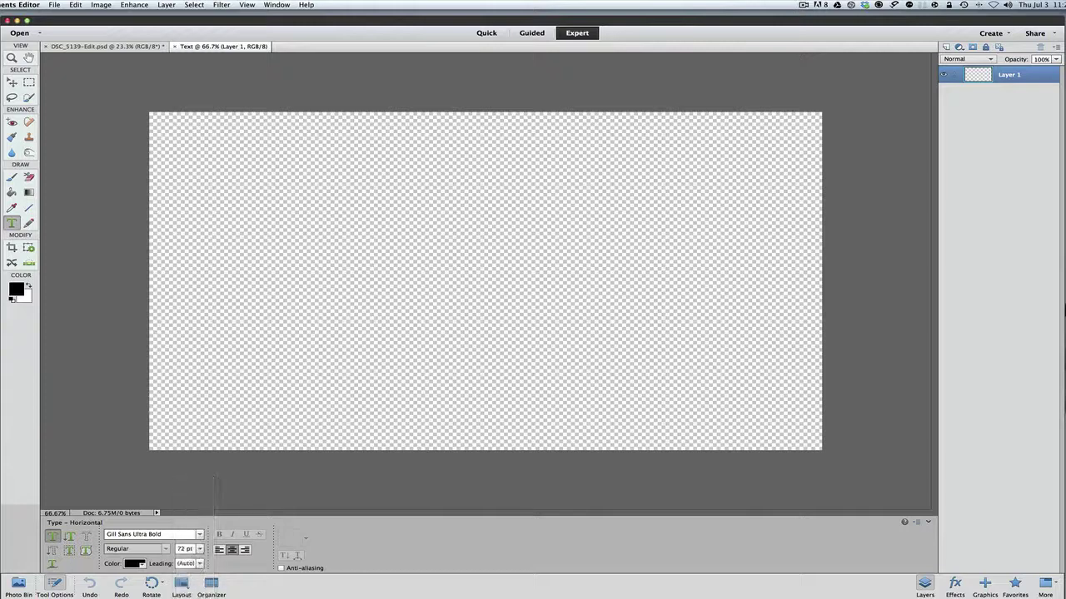
click(181, 549)
text(75)
Type BOATING and USA on two lines in a large text box and commit the text
drag(195, 136, 805, 428)
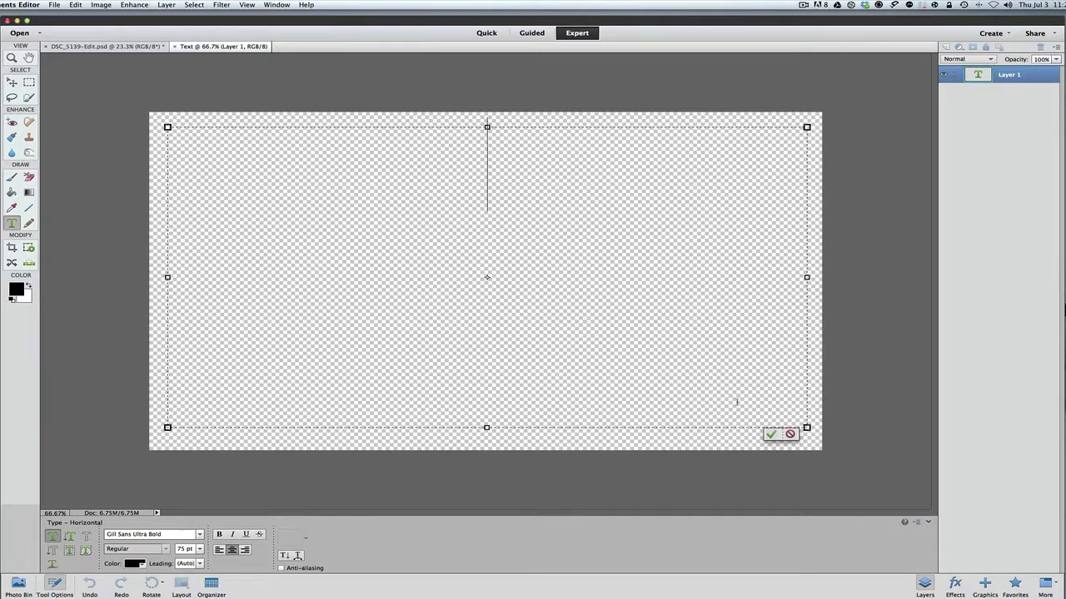
text(BOATING)
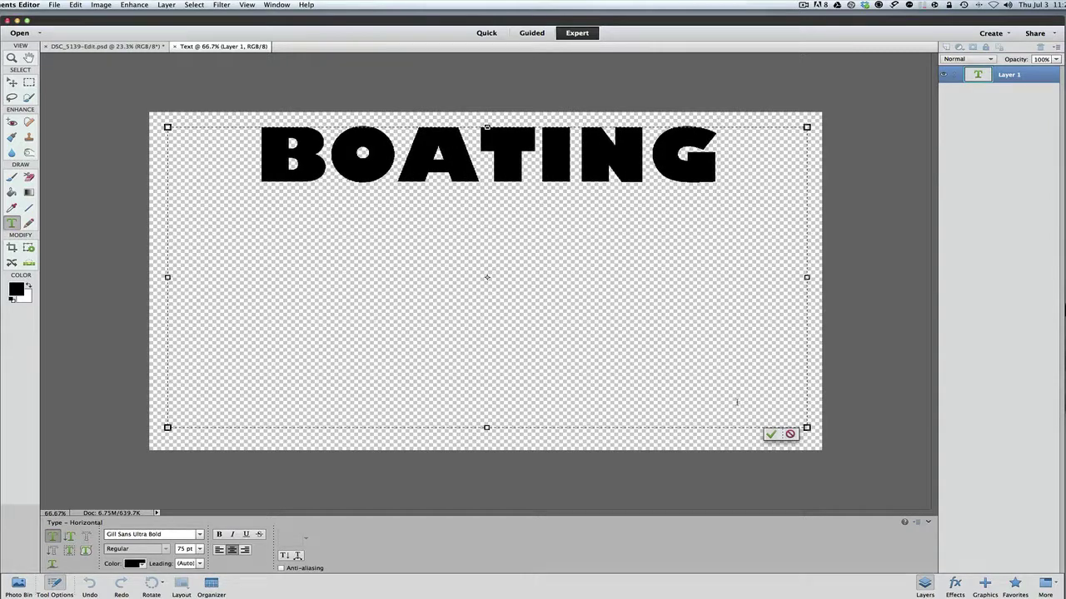
key(Return)
text(USA)
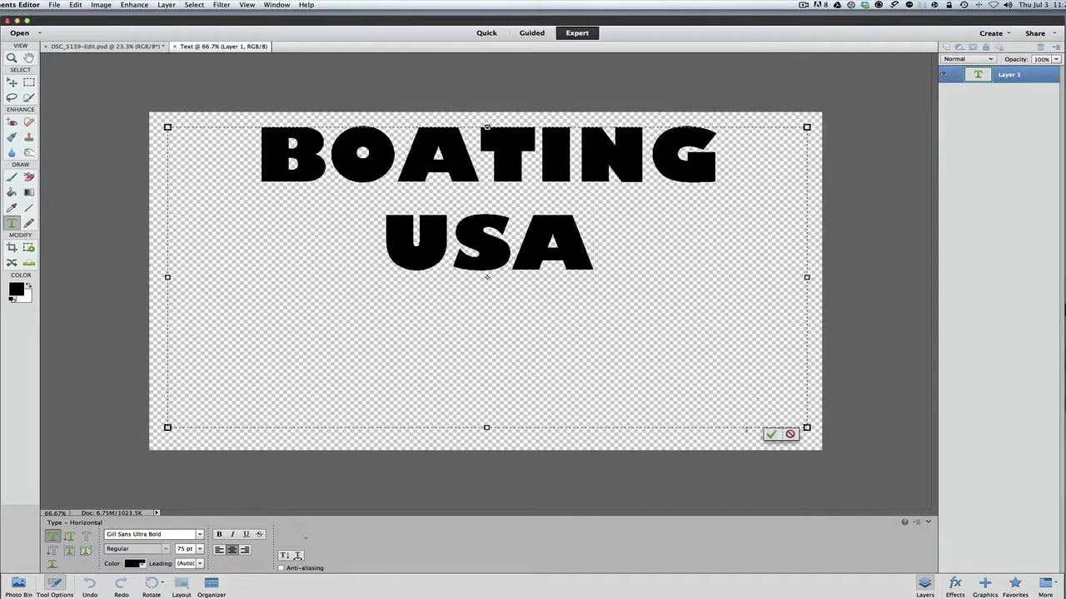
click(769, 434)
key(v)
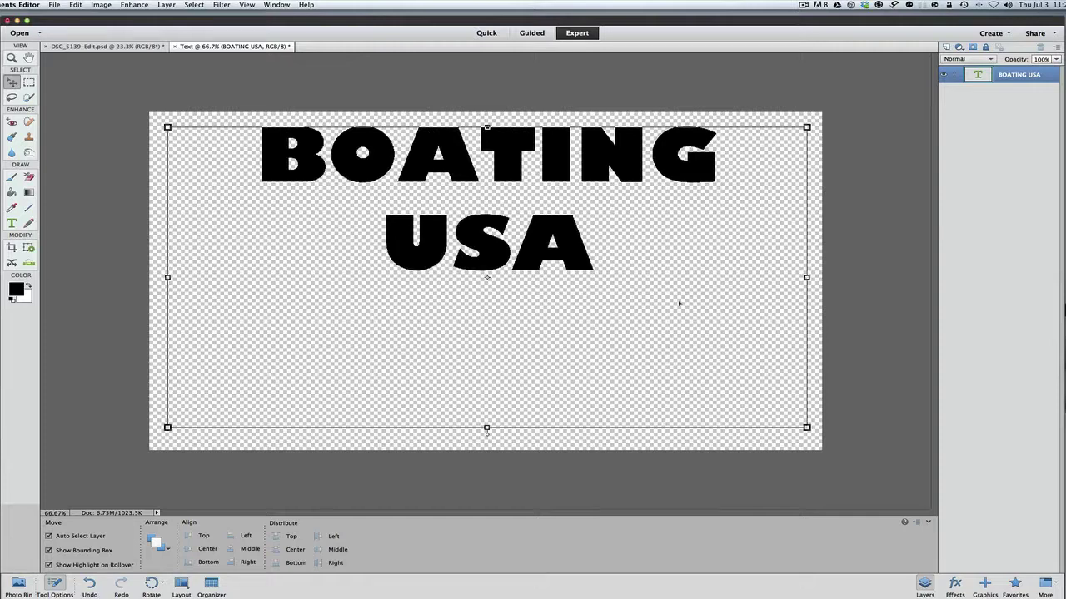
Confirm in Image Size that the Text document is 2048 × 1152 px, then return to DSC_5139-Edit.psd
click(630, 440)
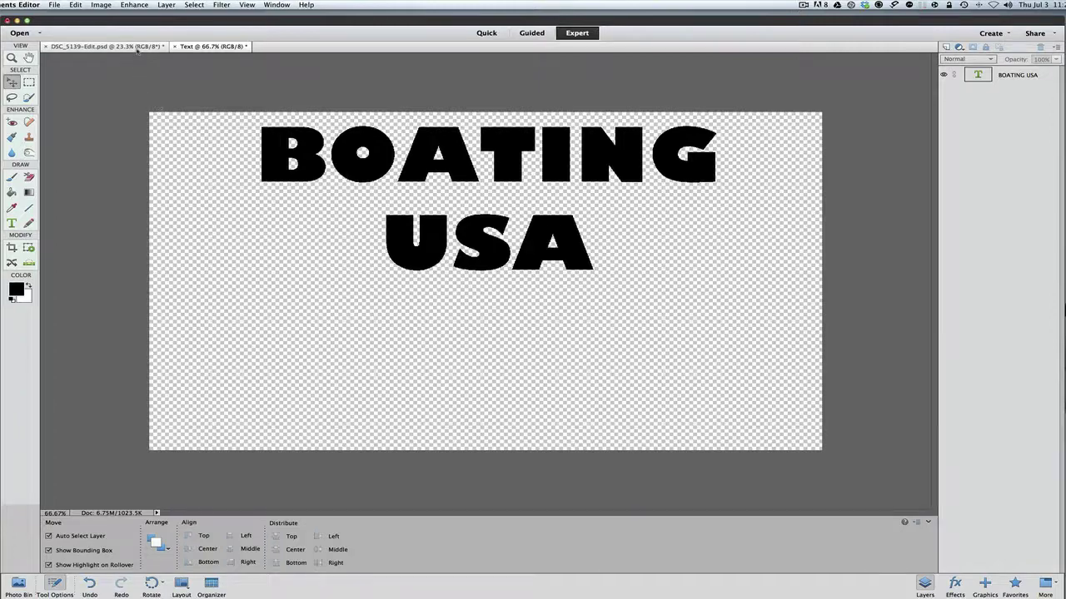
click(137, 48)
click(237, 46)
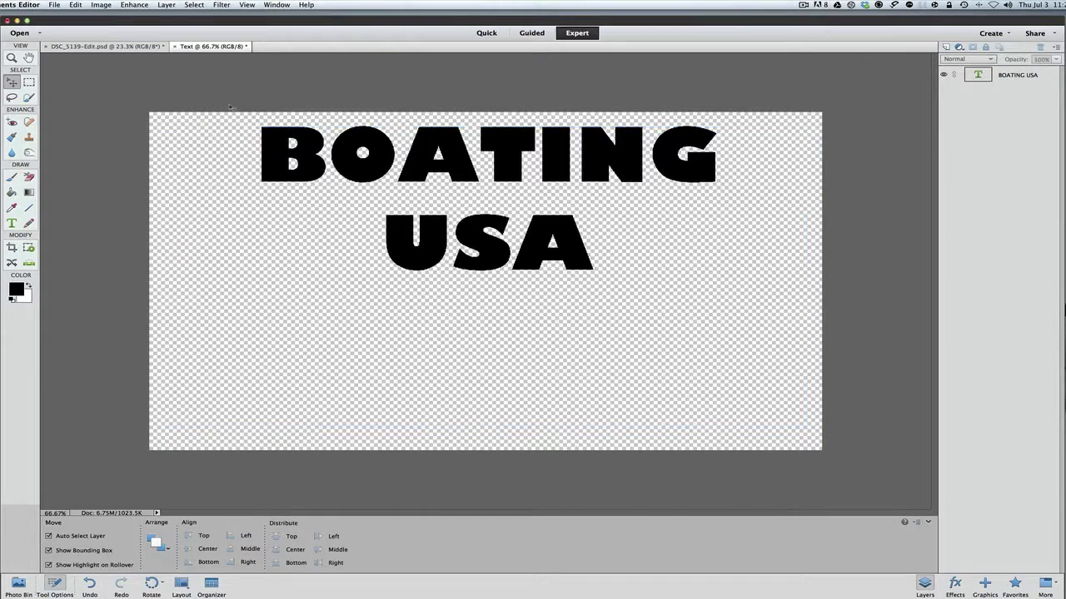
click(101, 5)
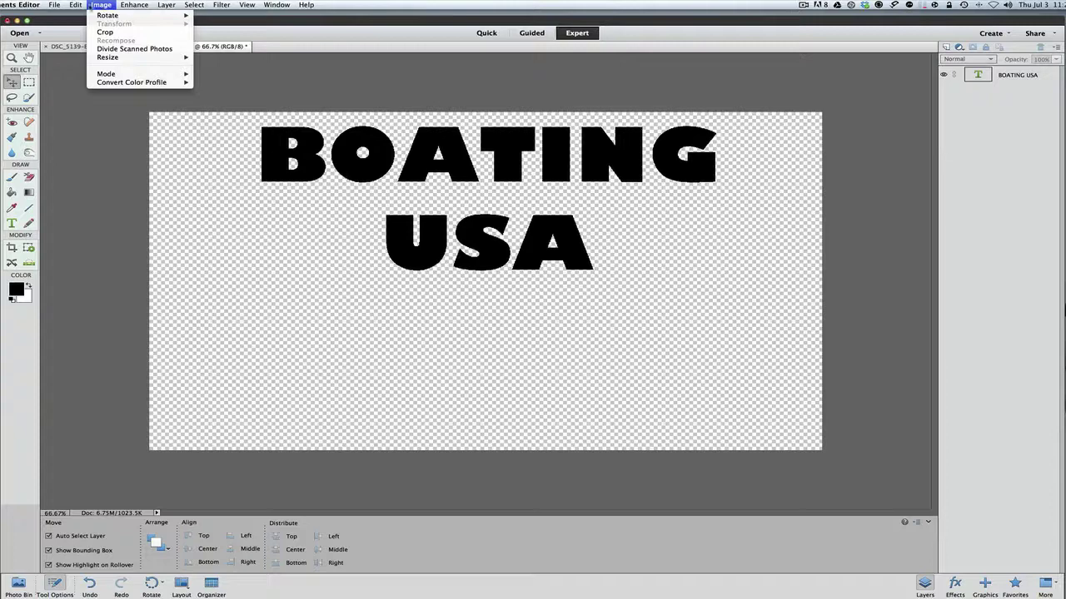
mouse_move(107, 57)
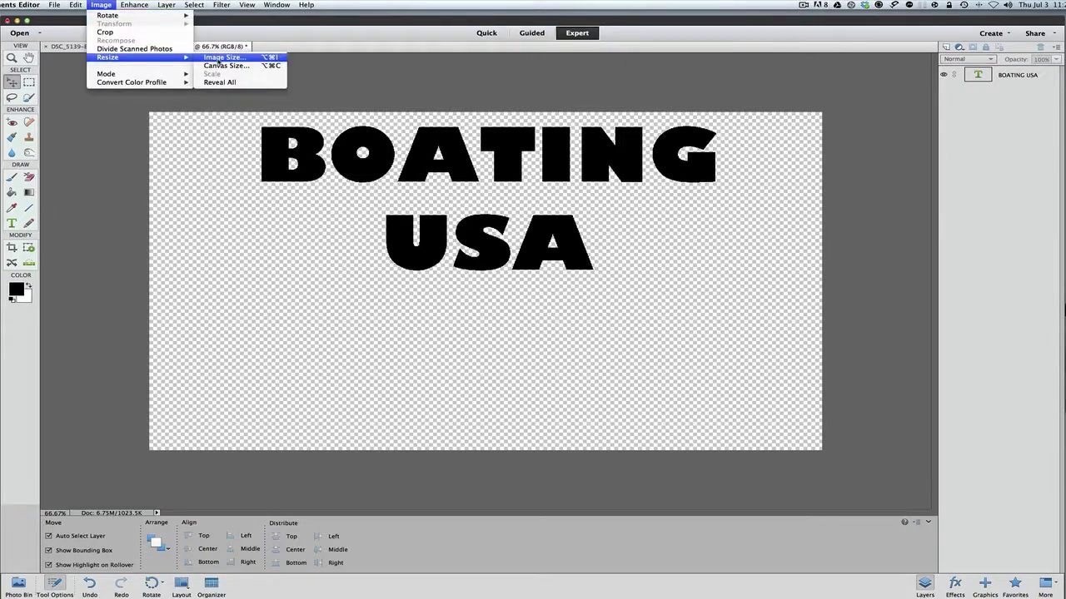
click(218, 58)
drag(491, 131, 480, 201)
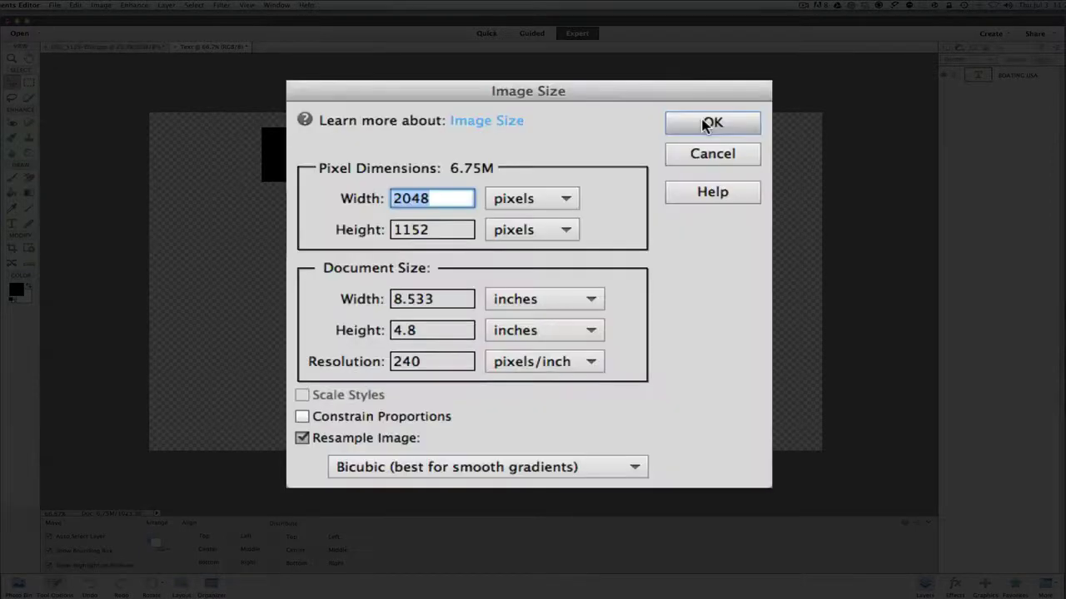
click(609, 225)
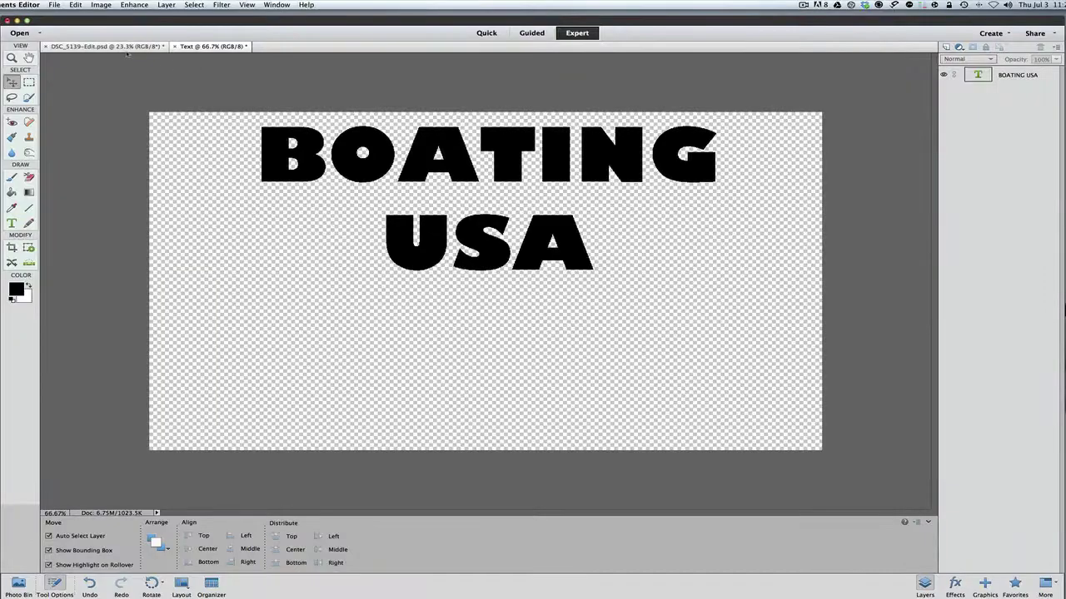
click(125, 48)
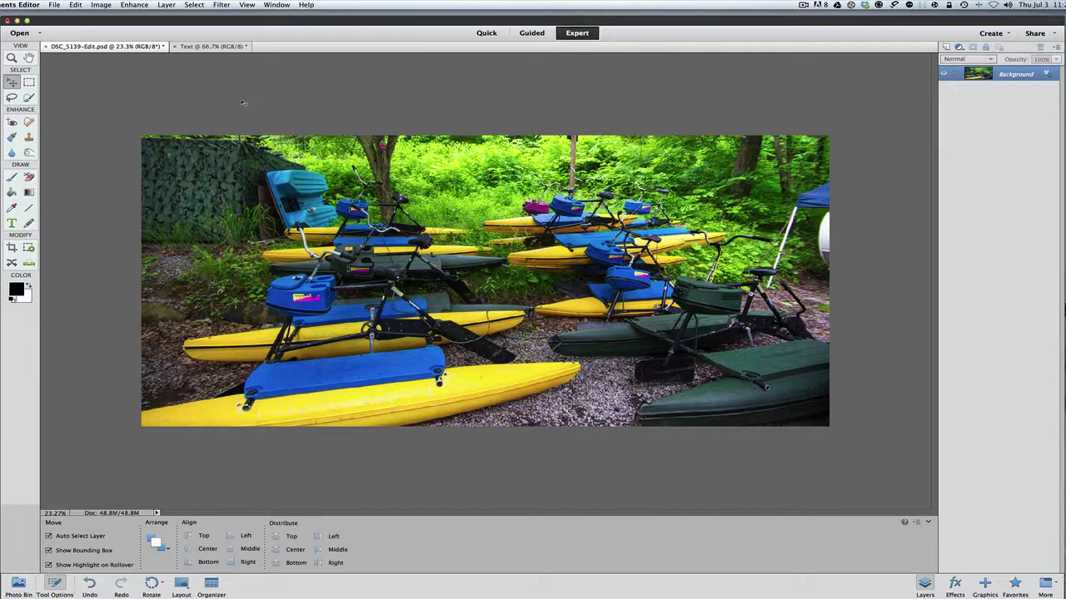
Resize the boat photo to width 2048 and height 1152 pixels, unconstrained
click(100, 5)
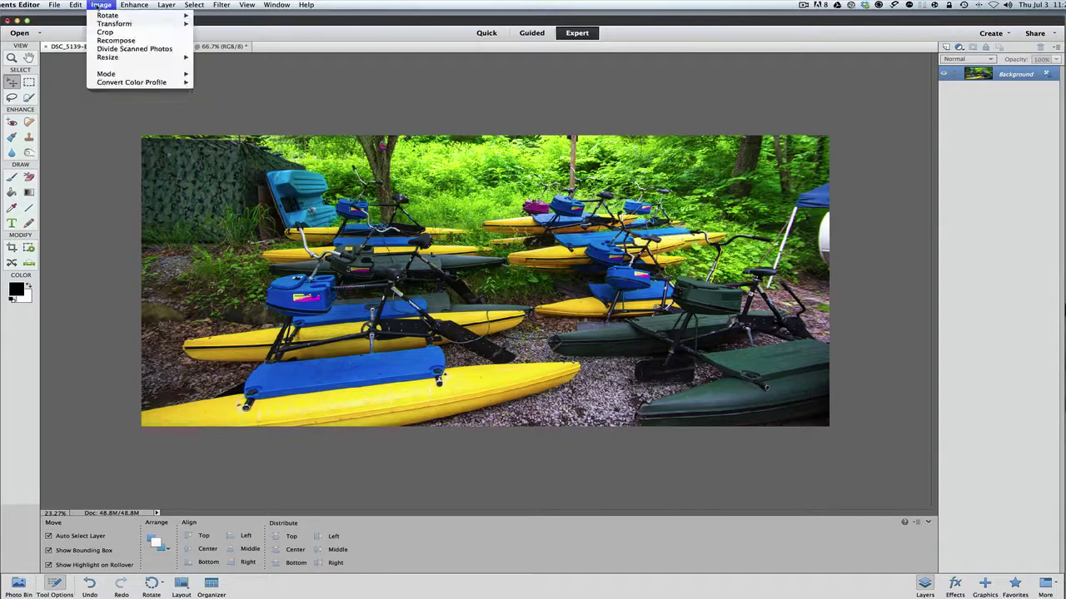
mouse_move(104, 58)
click(222, 58)
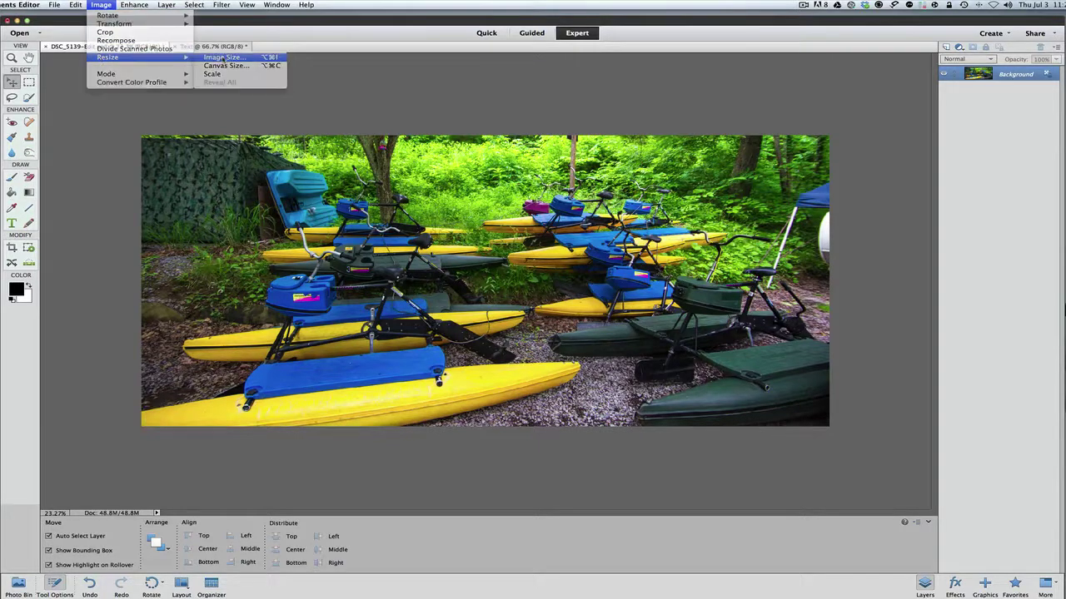
drag(479, 203, 442, 215)
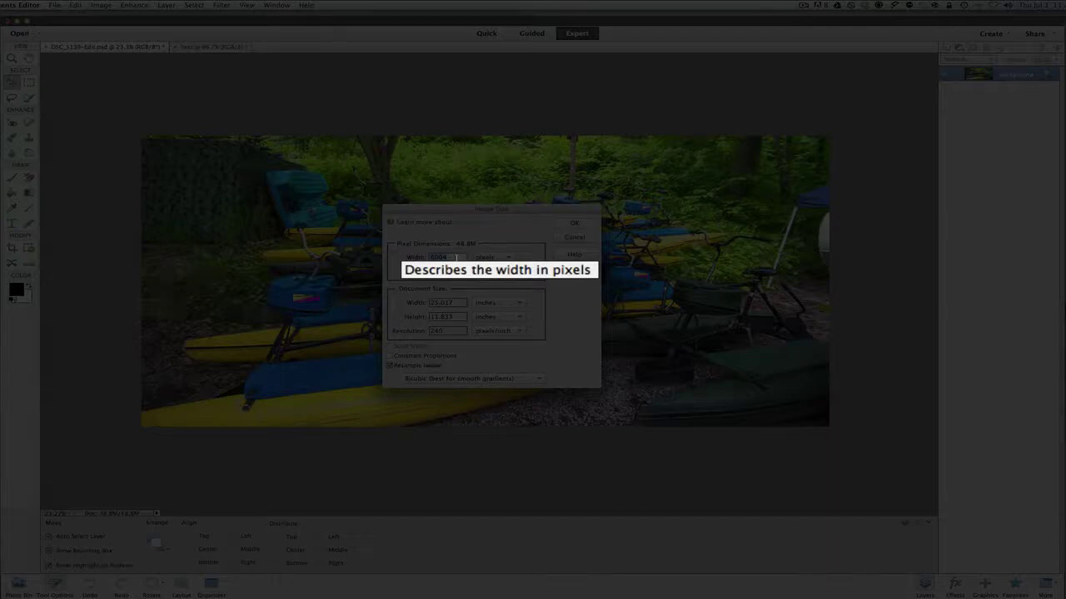
text(20)
text(48)
key(Tab)
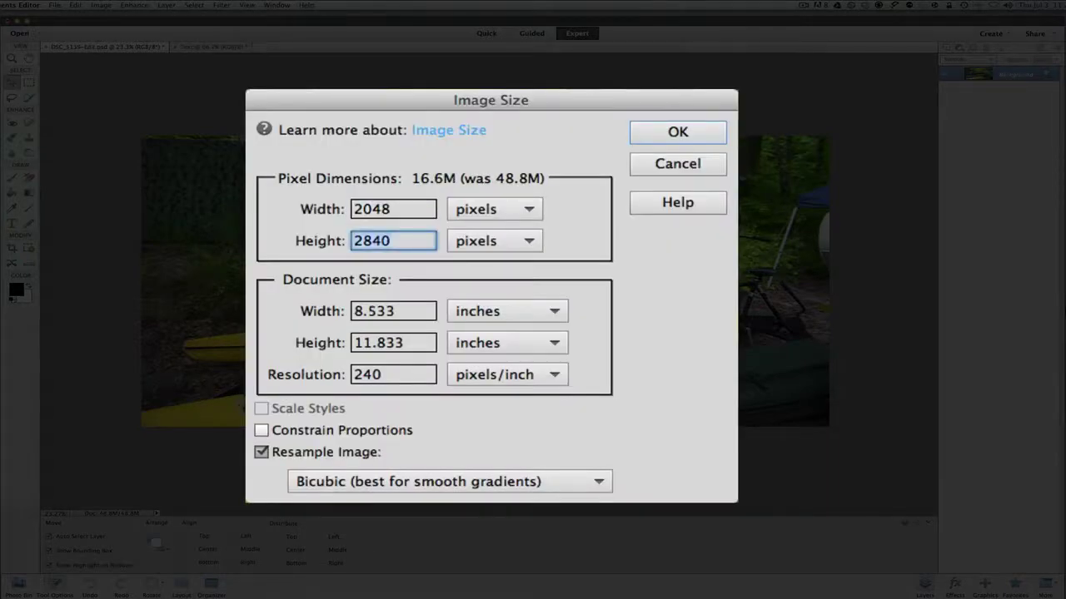
text(1152)
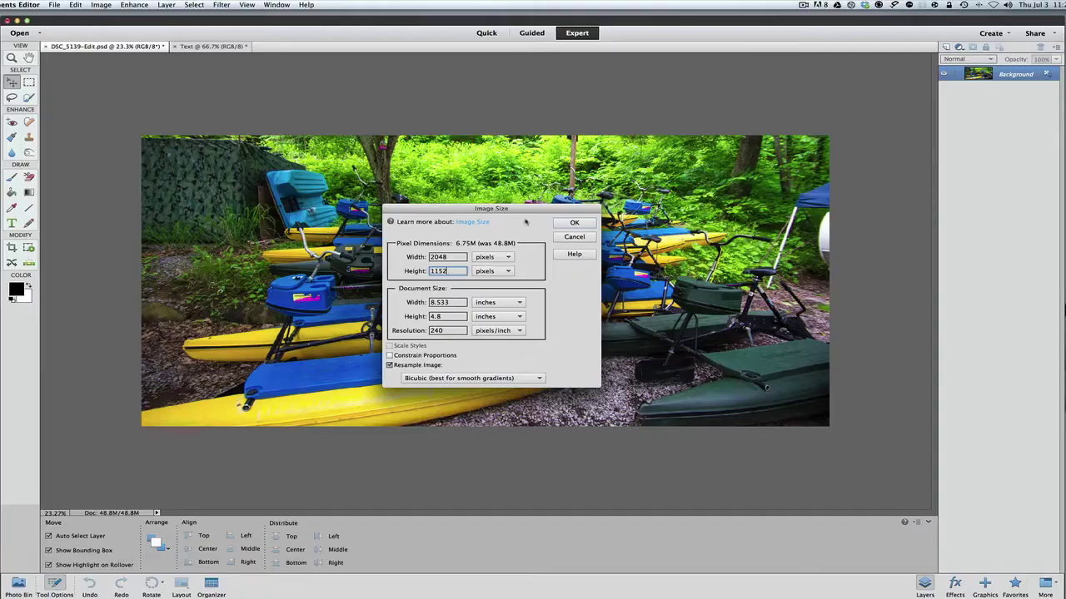
click(677, 131)
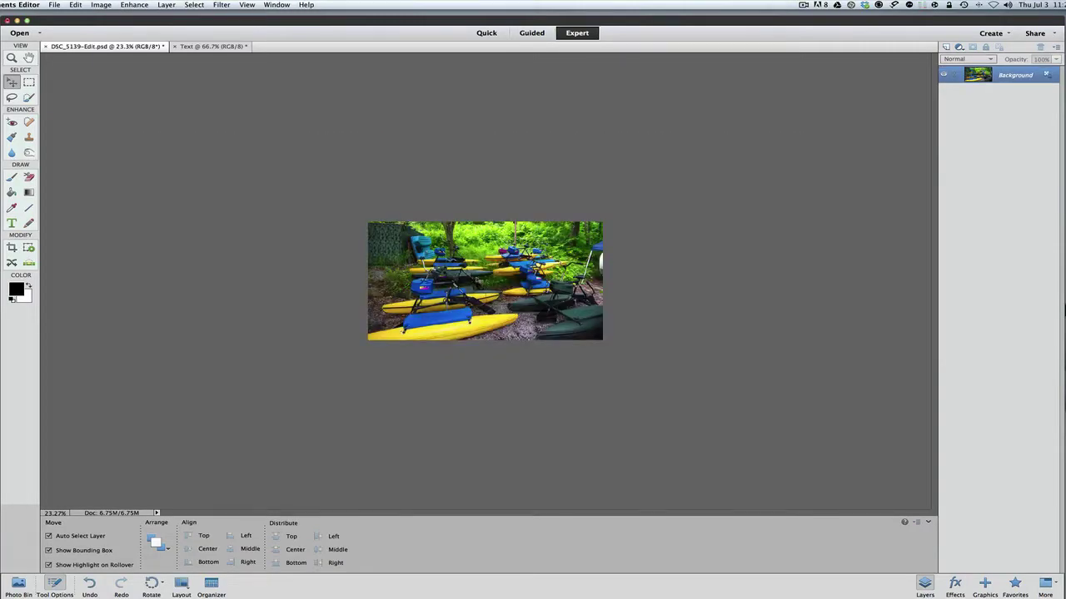
Select and copy the entire resized boat photo, then return to the Text document
scroll(479, 282, up, 5)
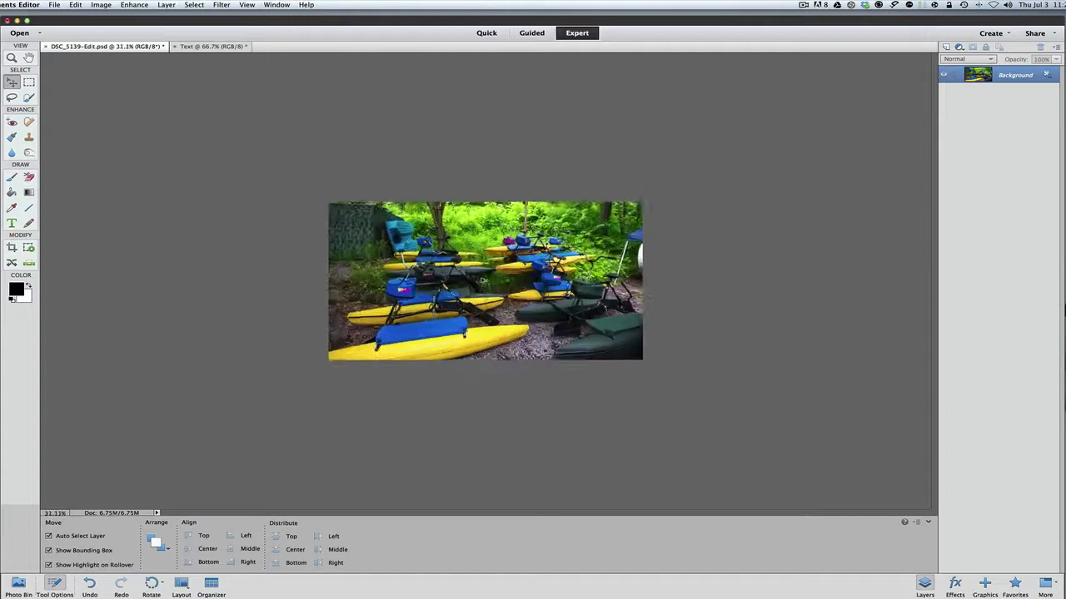
scroll(480, 282, down, 2)
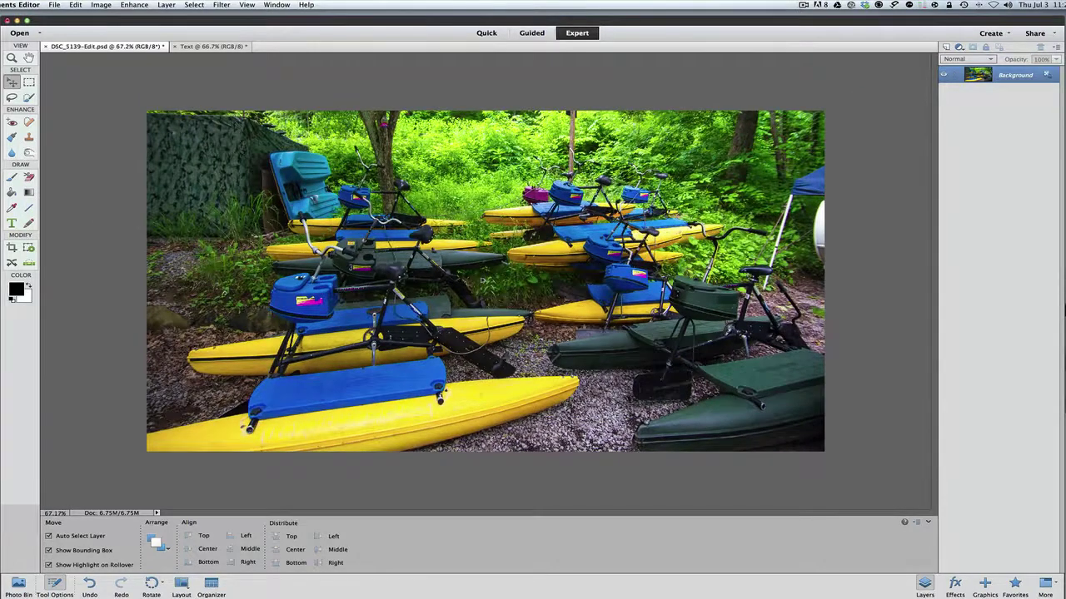
scroll(479, 282, up, 2)
scroll(479, 281, down, 2)
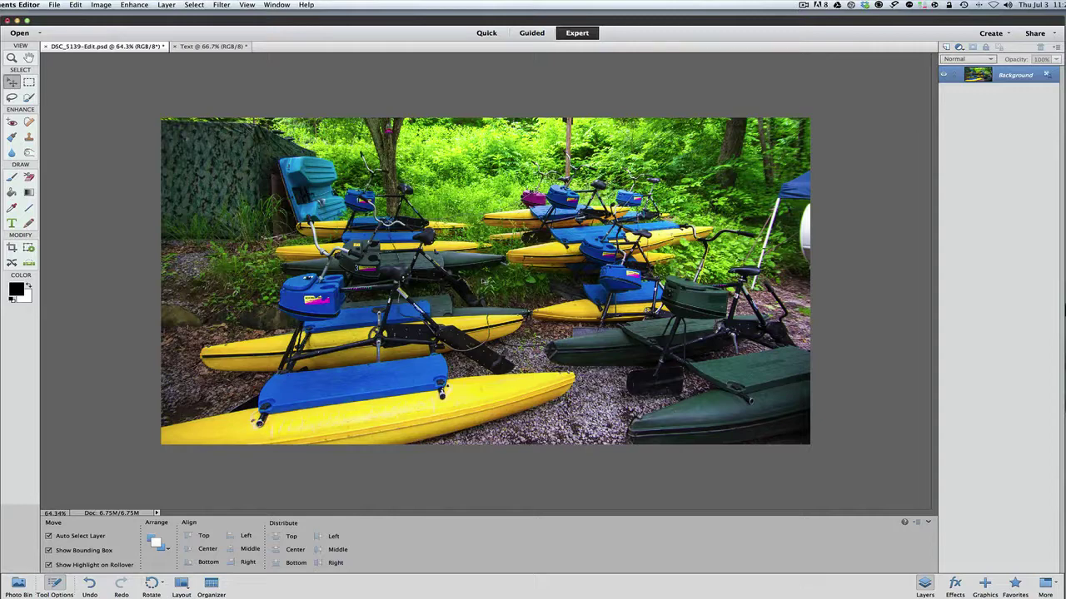
click(194, 5)
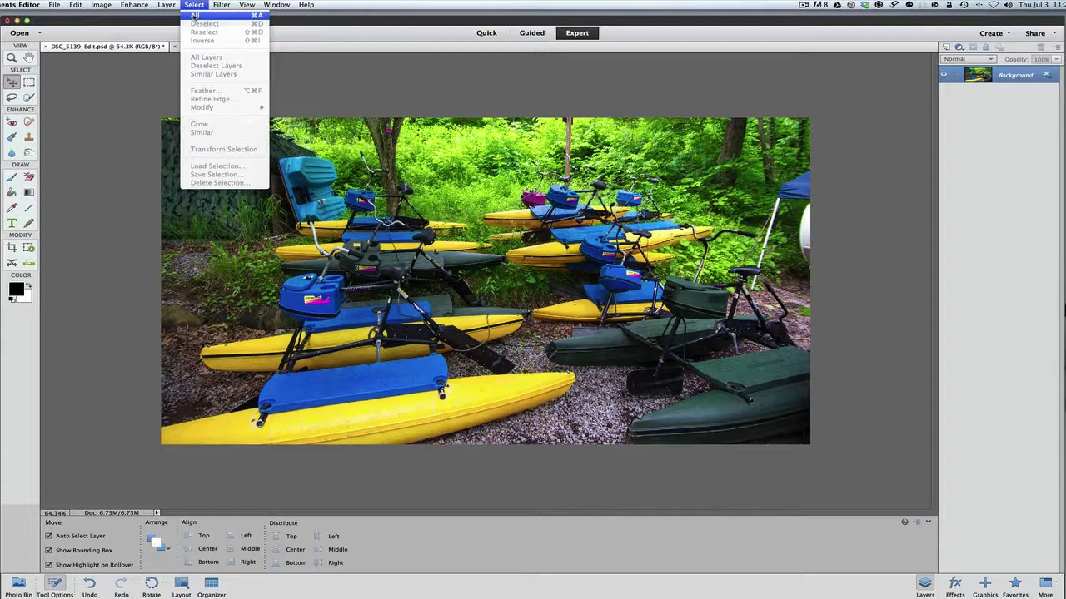
click(194, 15)
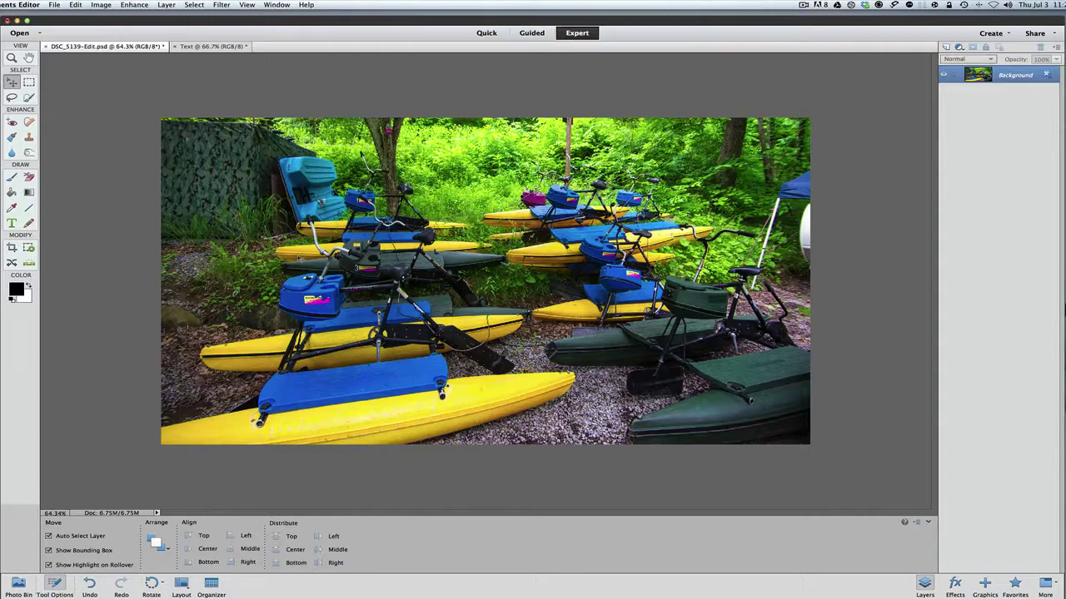
key(super+a)
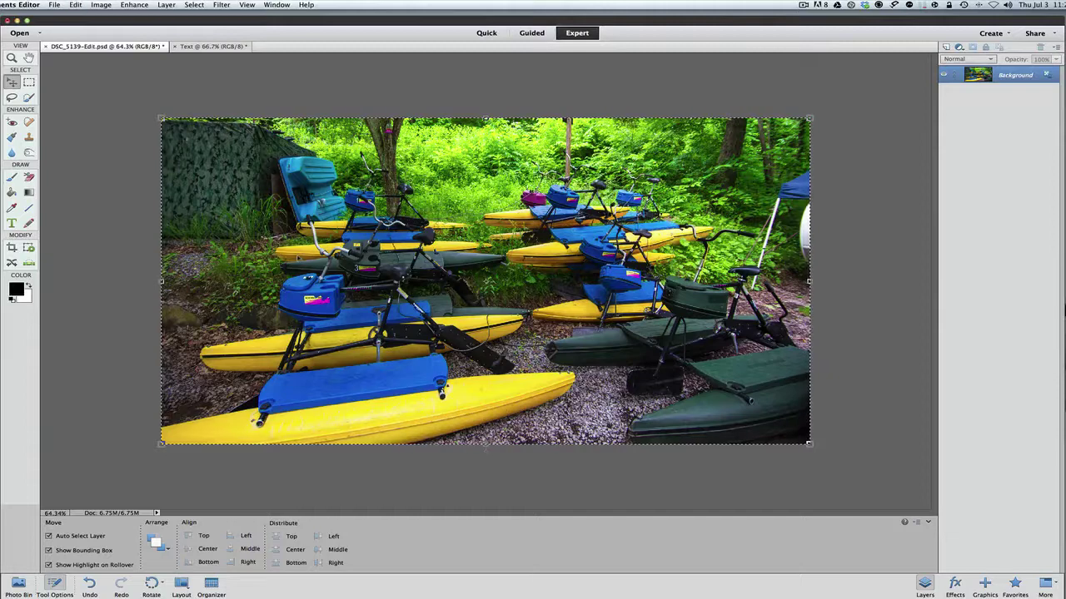
click(207, 47)
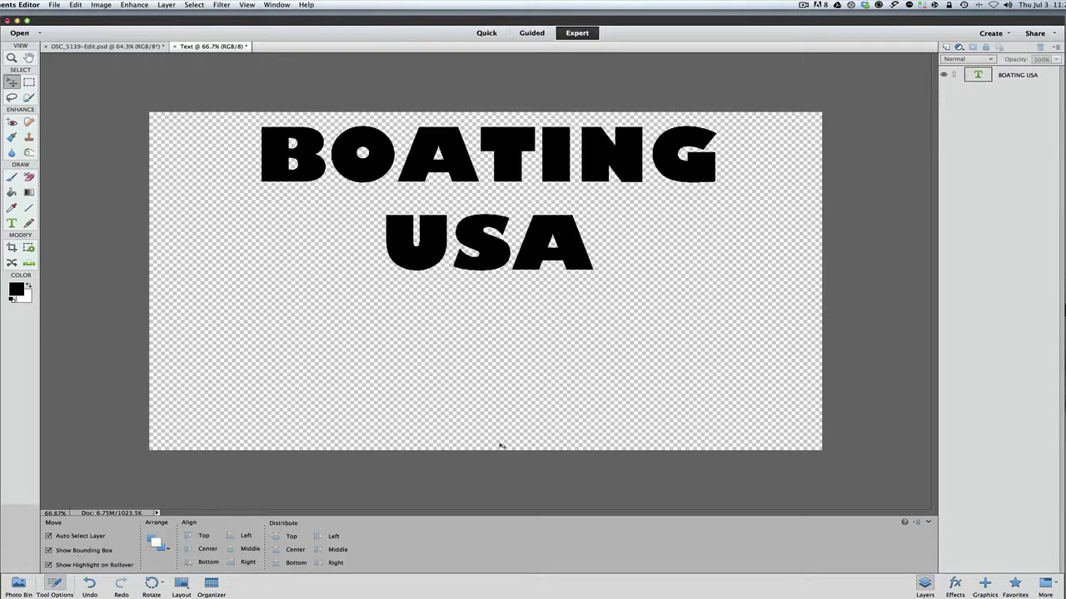
Paste the boat photo as Layer 1 and toggle its visibility to check the text beneath
key(super+v)
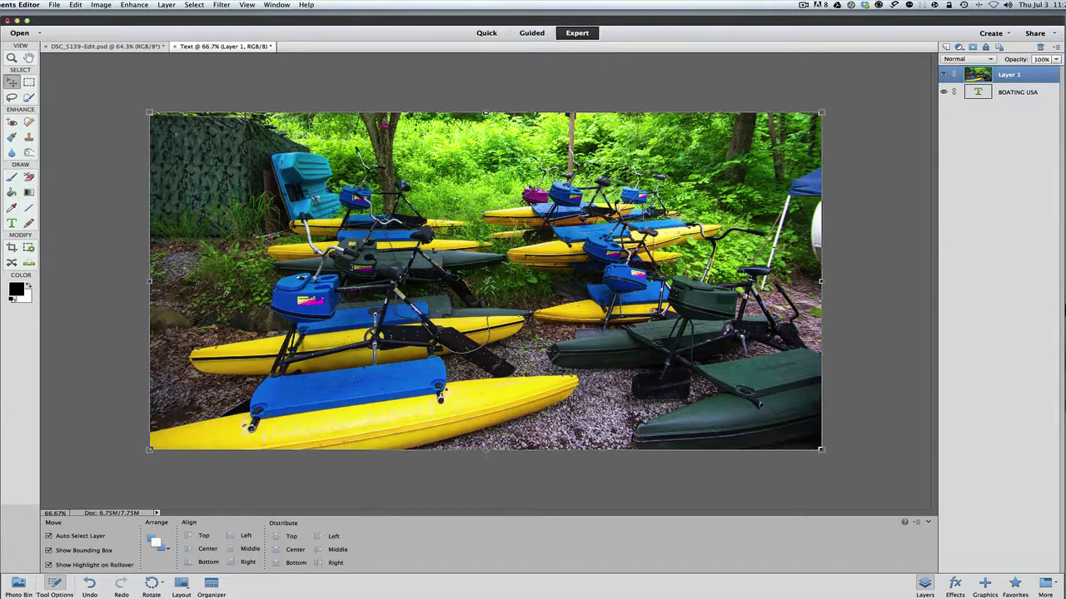
click(943, 74)
click(943, 75)
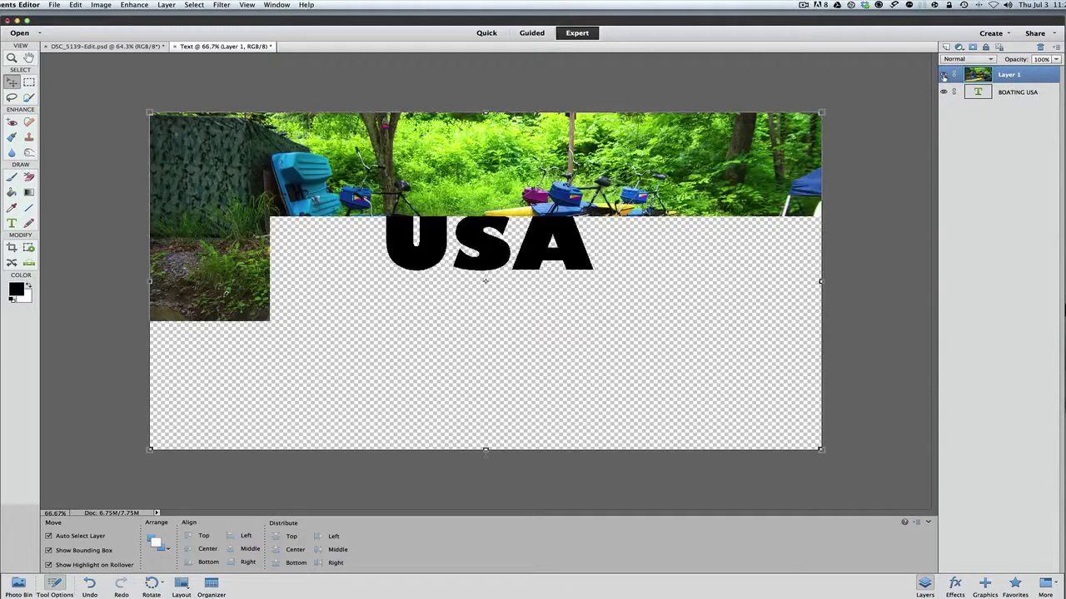
click(943, 75)
click(944, 75)
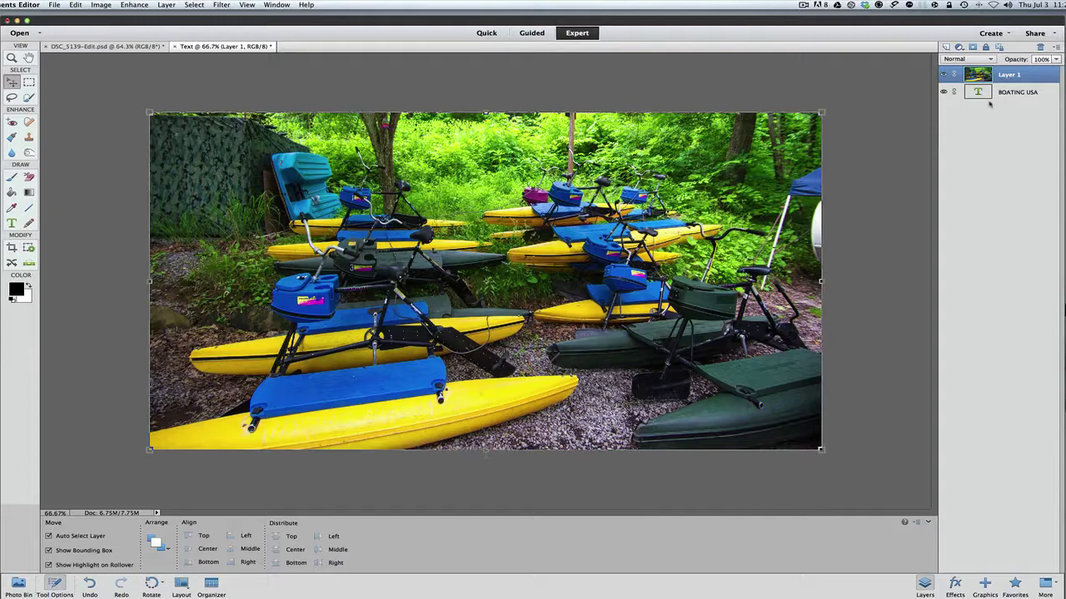
Clip Layer 1 to the BOATING USA layer with Cmd+G, then select the text layer
key(super+g)
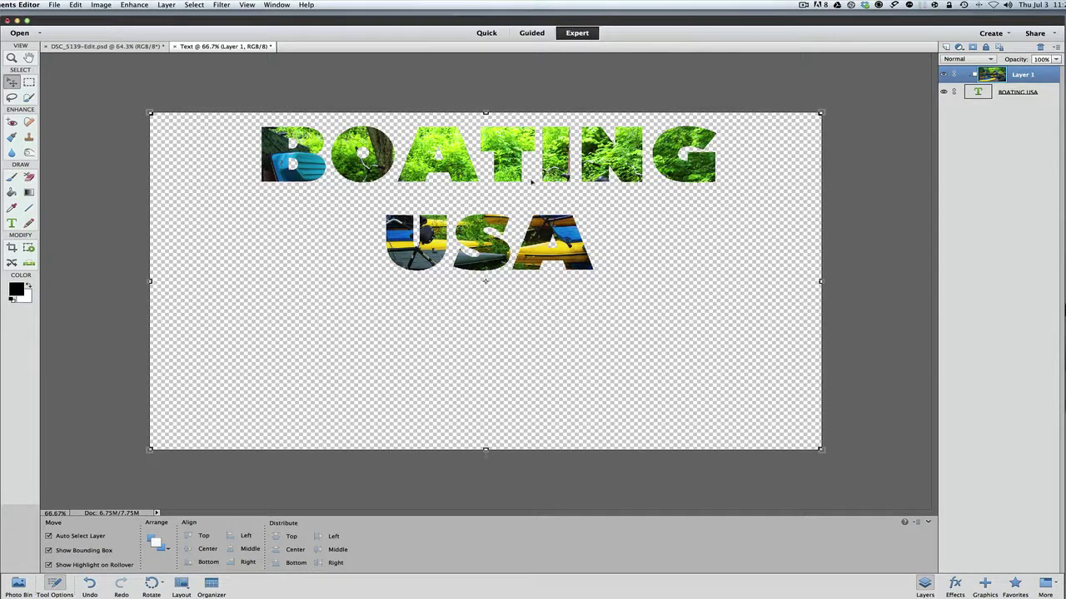
click(977, 94)
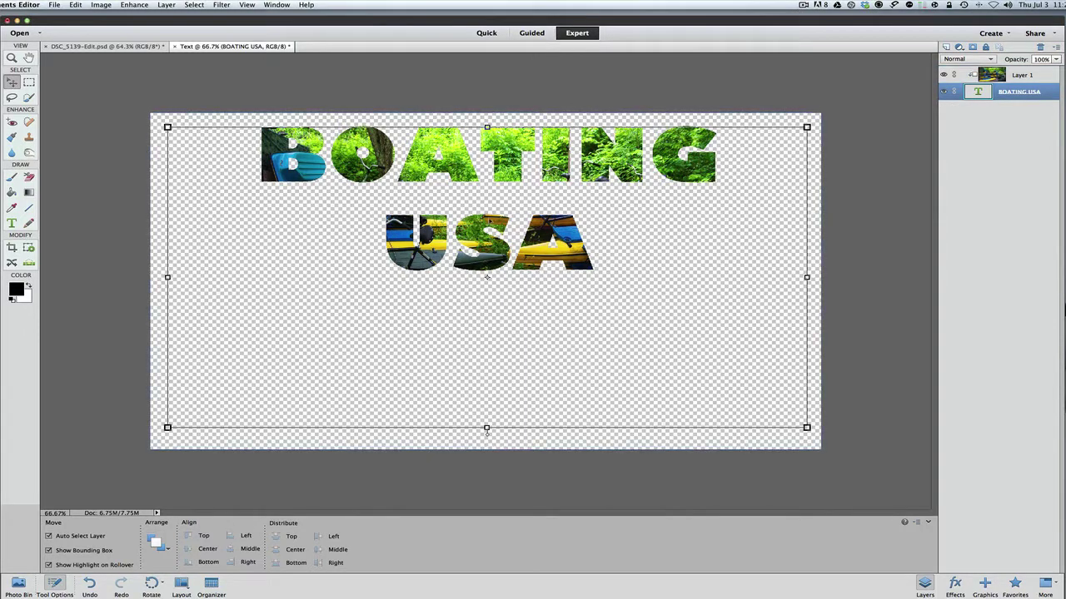
Free-transform the BOATING USA text: stretch it slightly taller, move it lower, and commit
key(z)
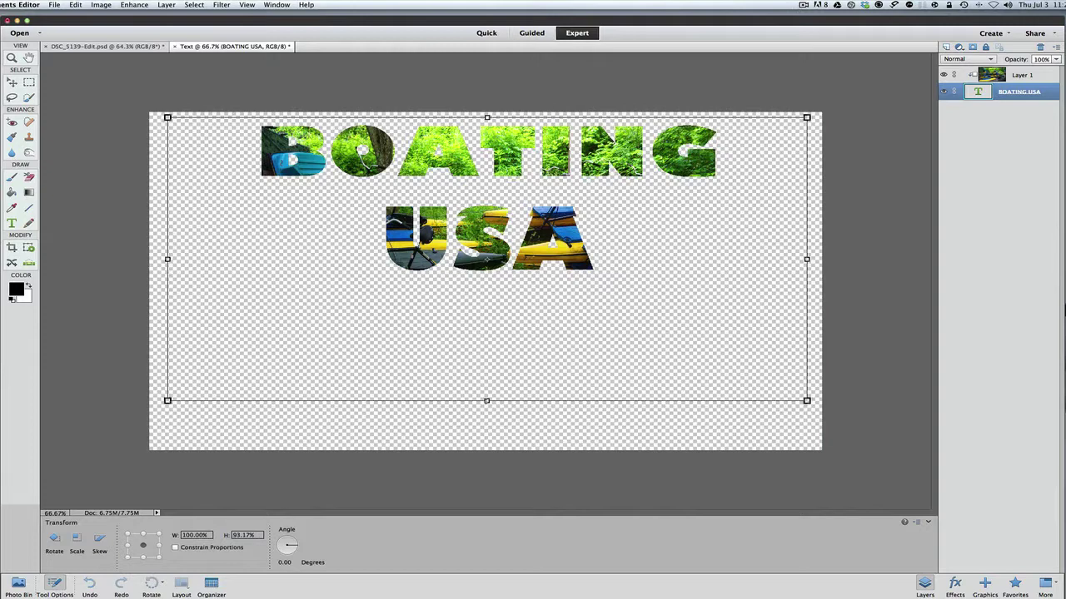
drag(486, 401, 486, 440)
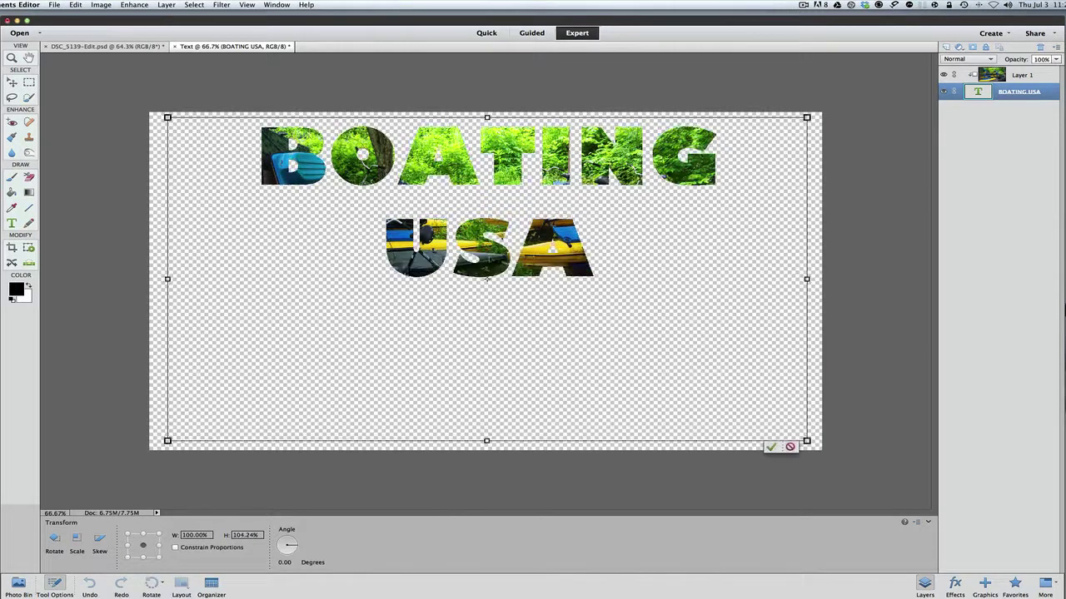
drag(487, 279, 482, 348)
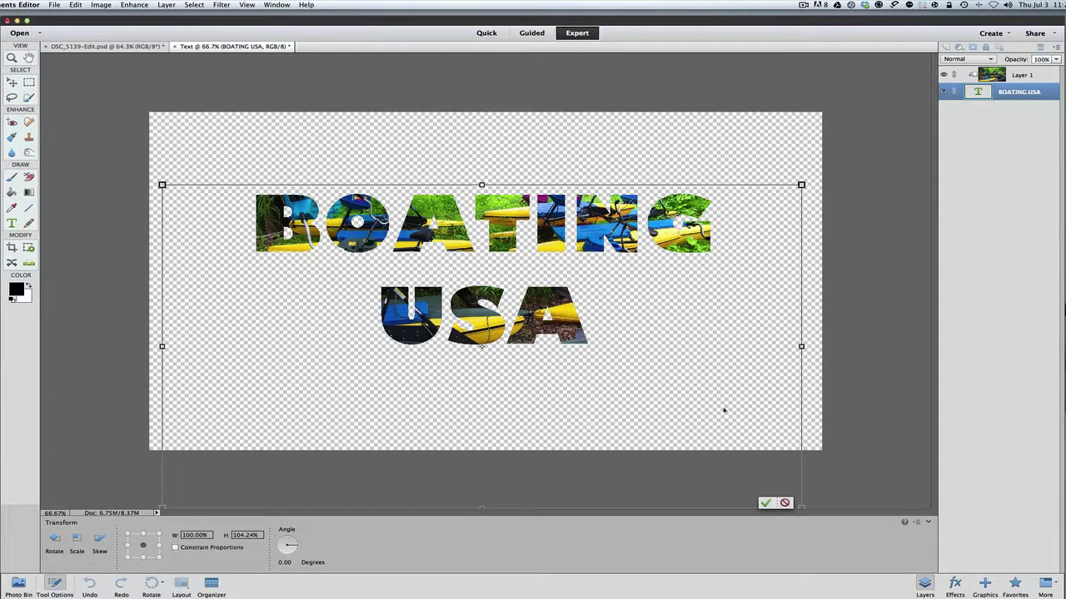
click(765, 503)
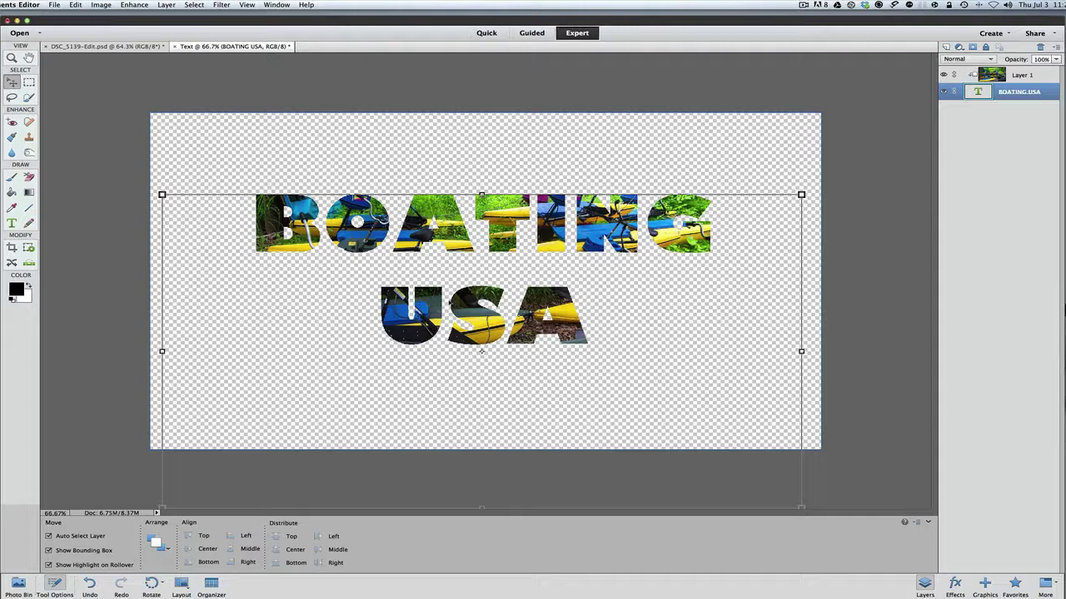
Select Layer 1, then open the BOATING USA text layer with all its characters selected
click(995, 77)
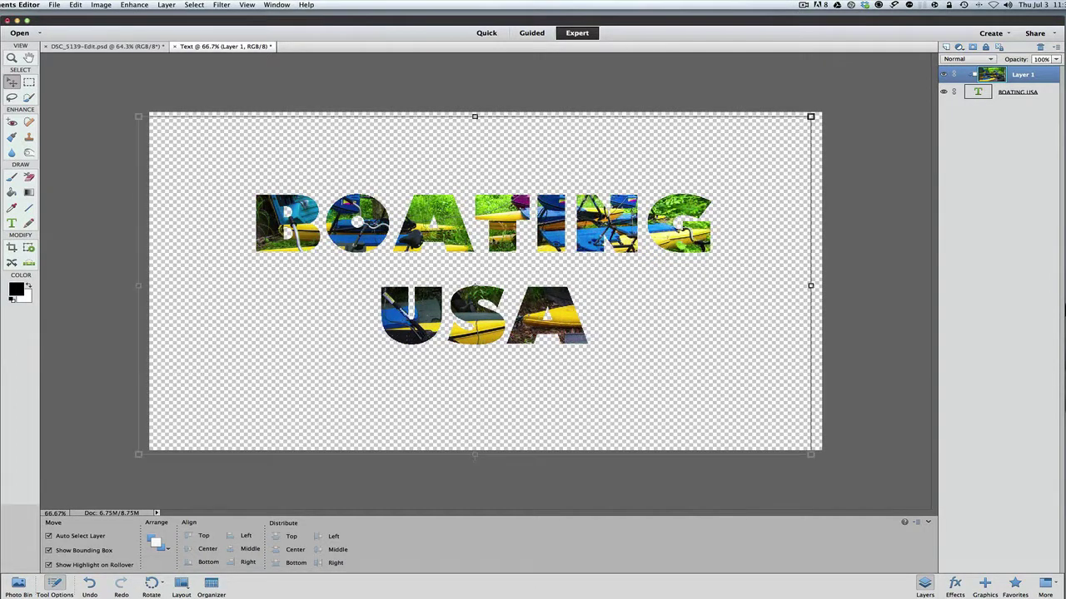
double_click(978, 91)
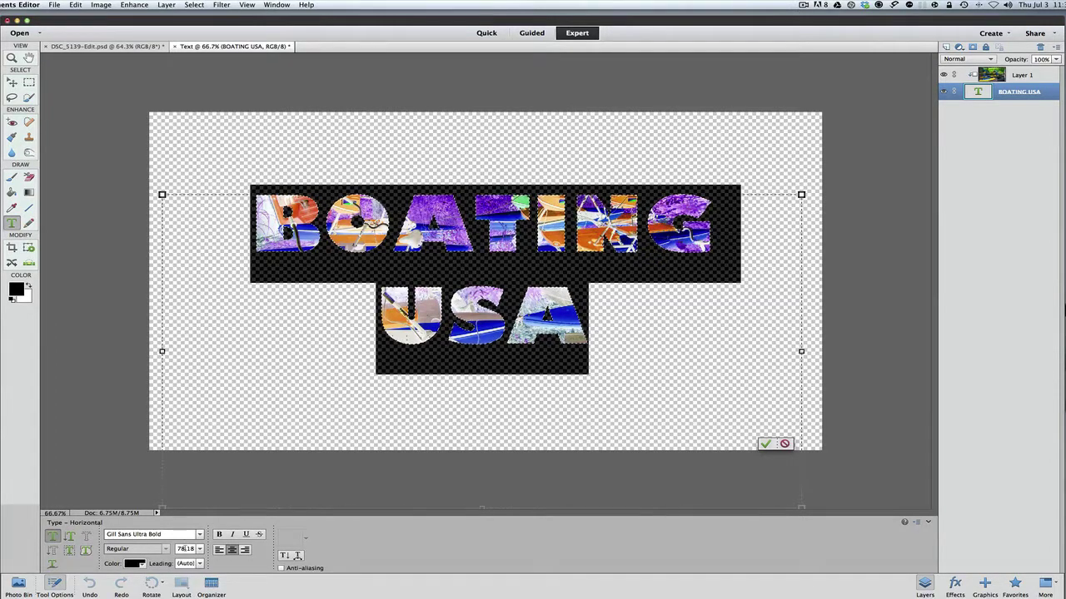
Change the BOATING USA font size from 78.18 pt to 100 pt and commit it
click(185, 550)
double_click(185, 549)
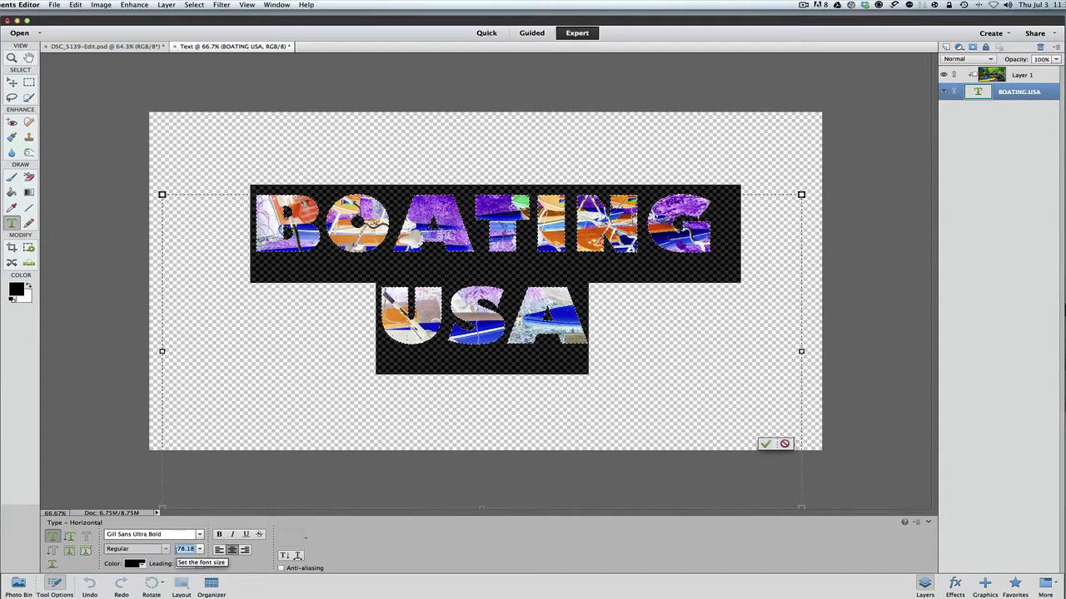
text(150)
key(Return)
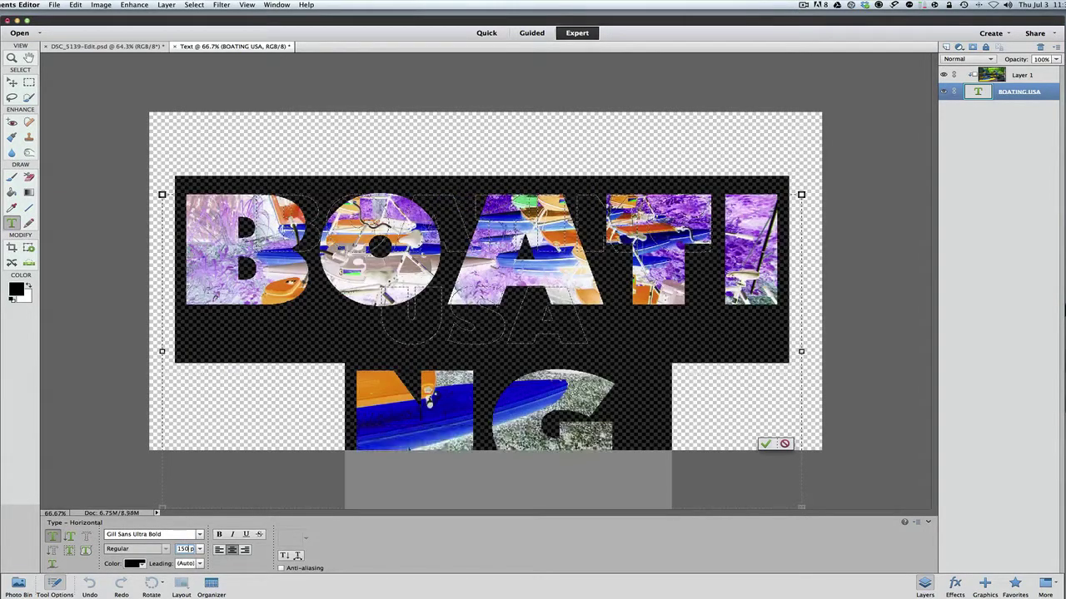
text(1)
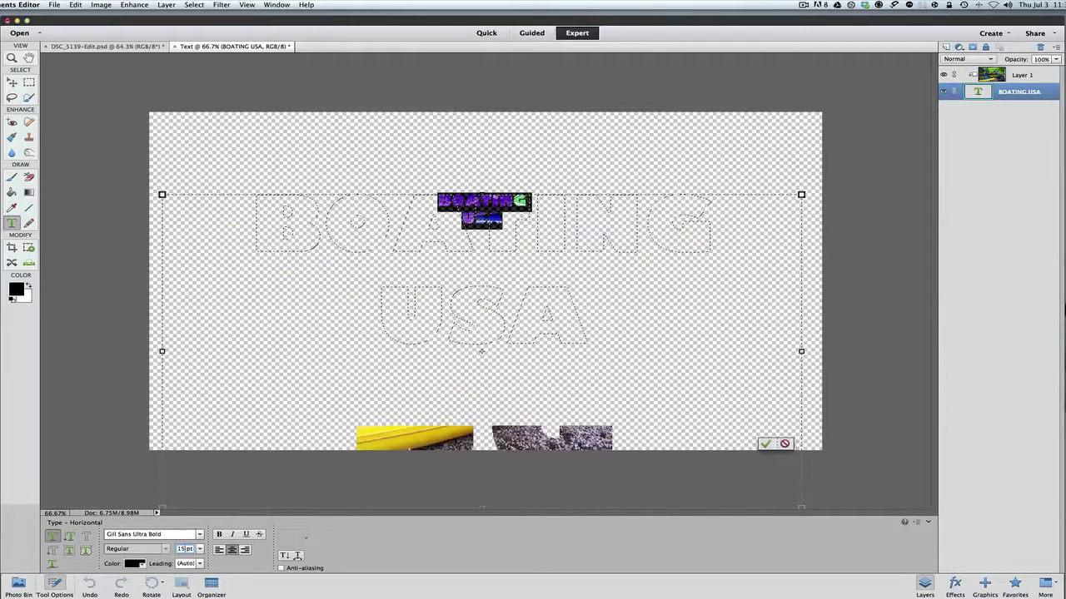
key(Return)
text(100)
key(Return)
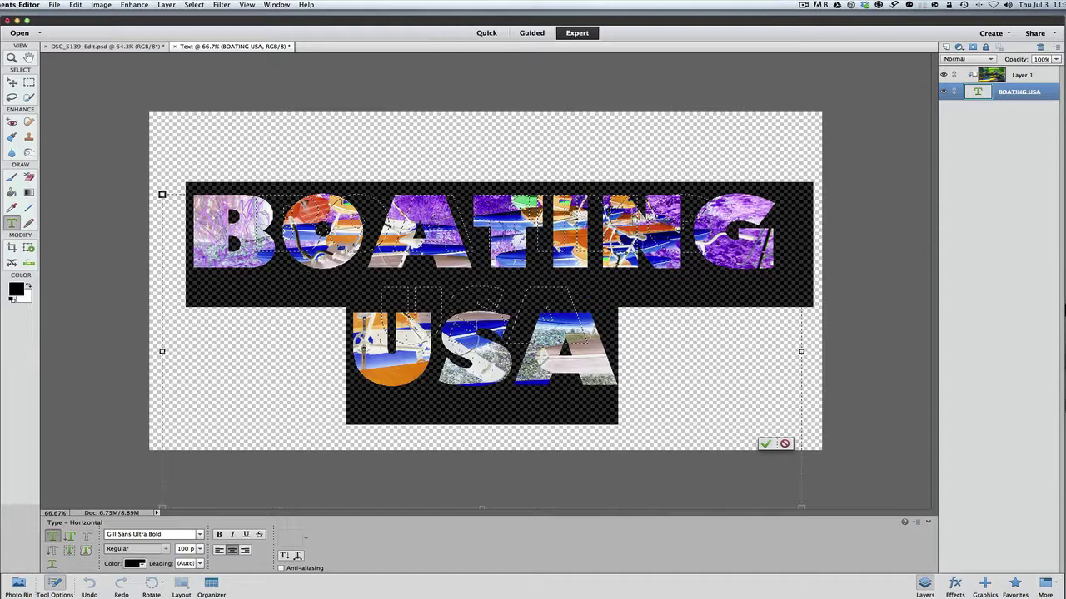
click(764, 445)
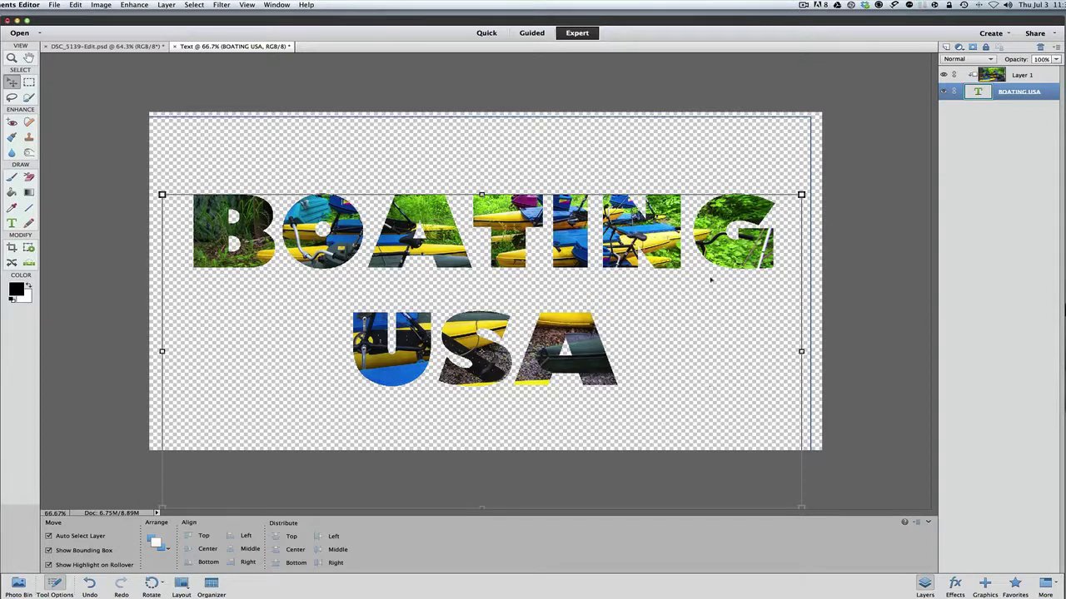
Nudge the boat photo slightly upward inside the BOATING USA letters, then deselect the text layer
click(987, 77)
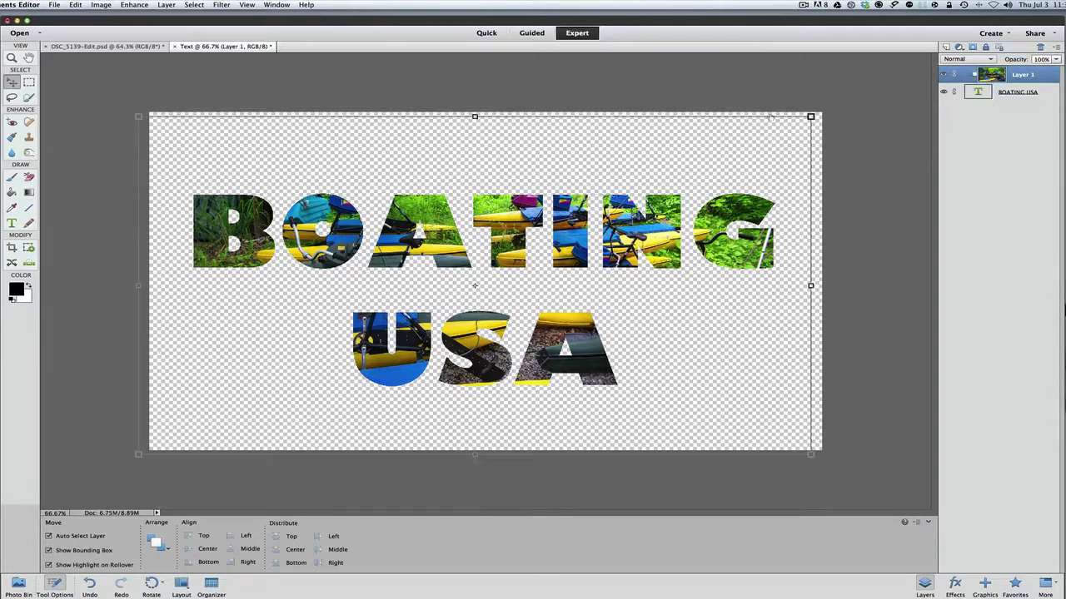
mouse_move(475, 286)
mouse_down()
mouse_move(471, 263)
mouse_move(471, 278)
mouse_up()
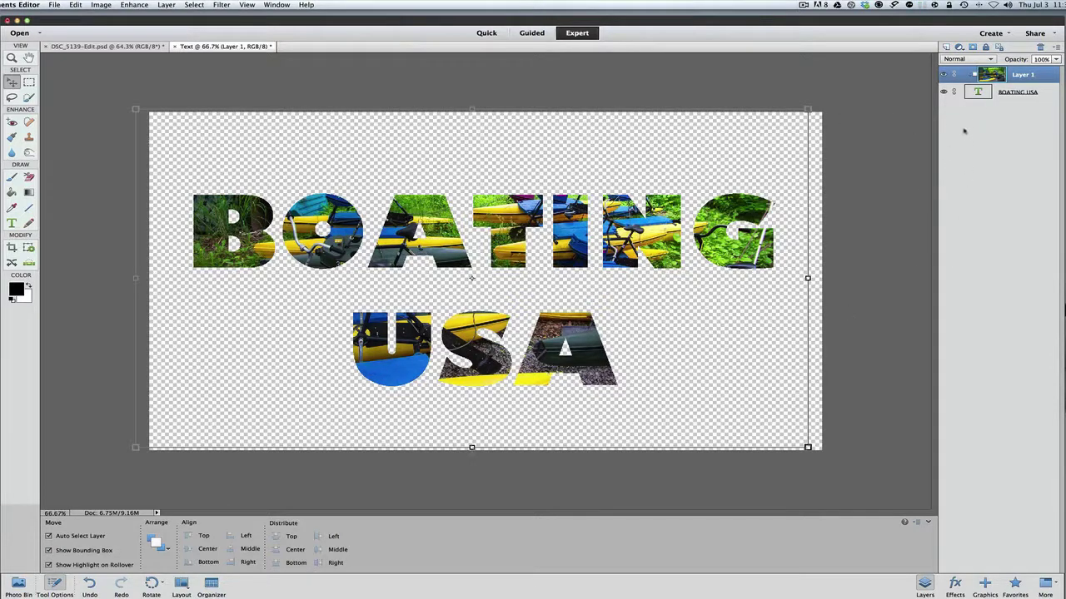
click(975, 95)
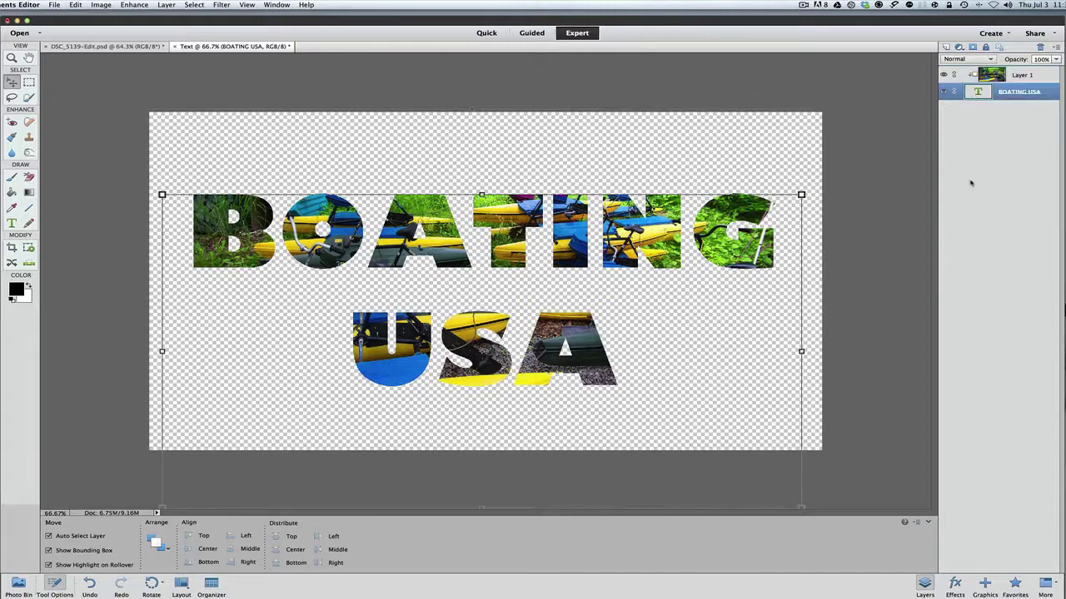
click(815, 136)
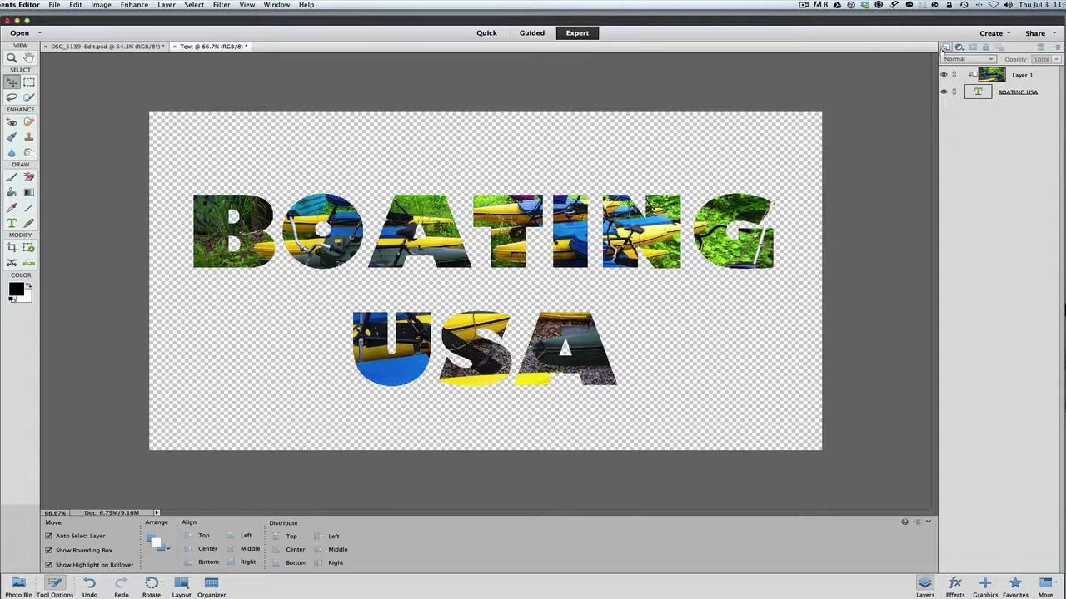
Add an empty Layer 2 beneath the text layer and bring up the Gradient tool presets
click(945, 46)
drag(976, 74, 984, 126)
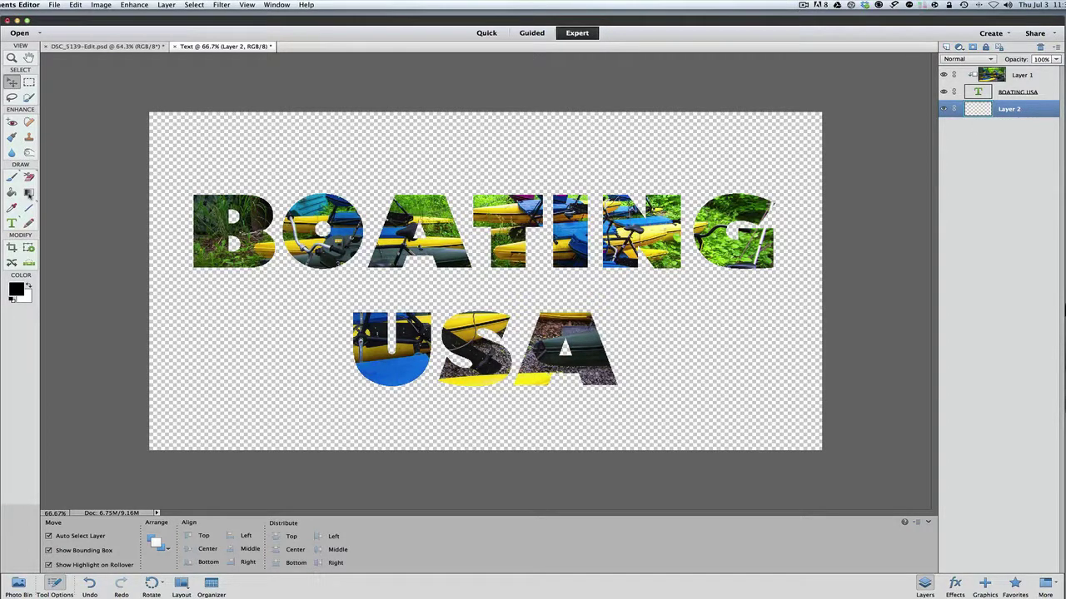
click(30, 193)
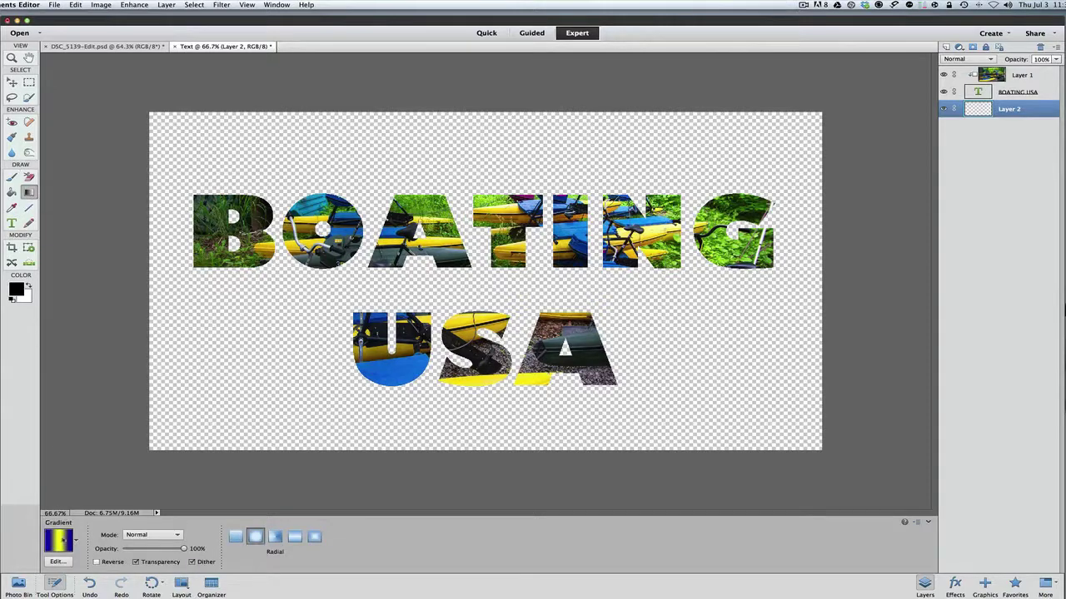
click(76, 542)
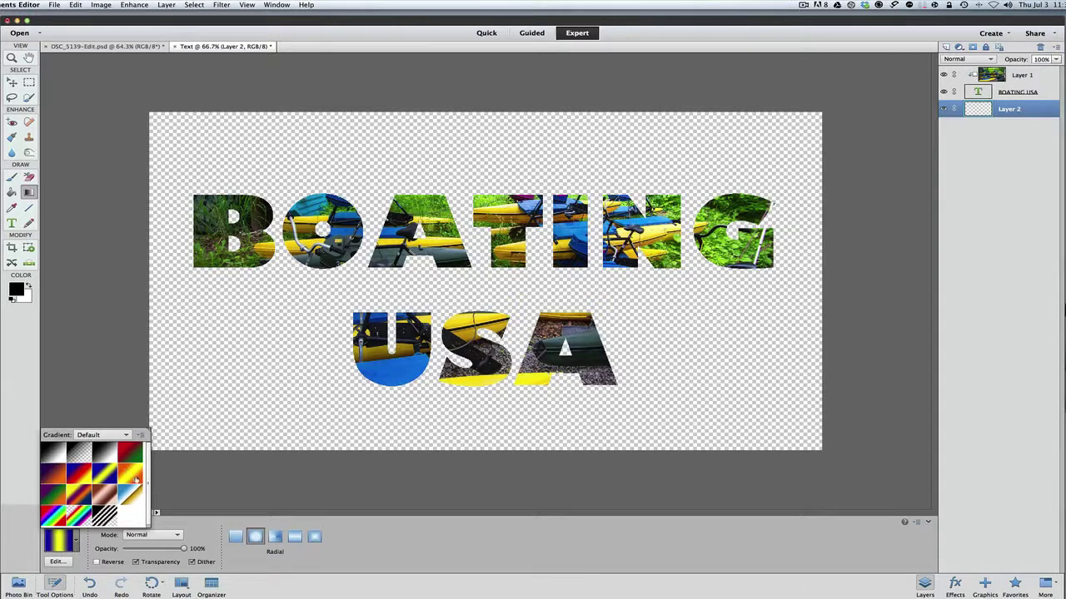
Draw an Orange, Yellow, Orange diamond gradient on Layer 2 from canvas top-left to bottom-right
double_click(135, 480)
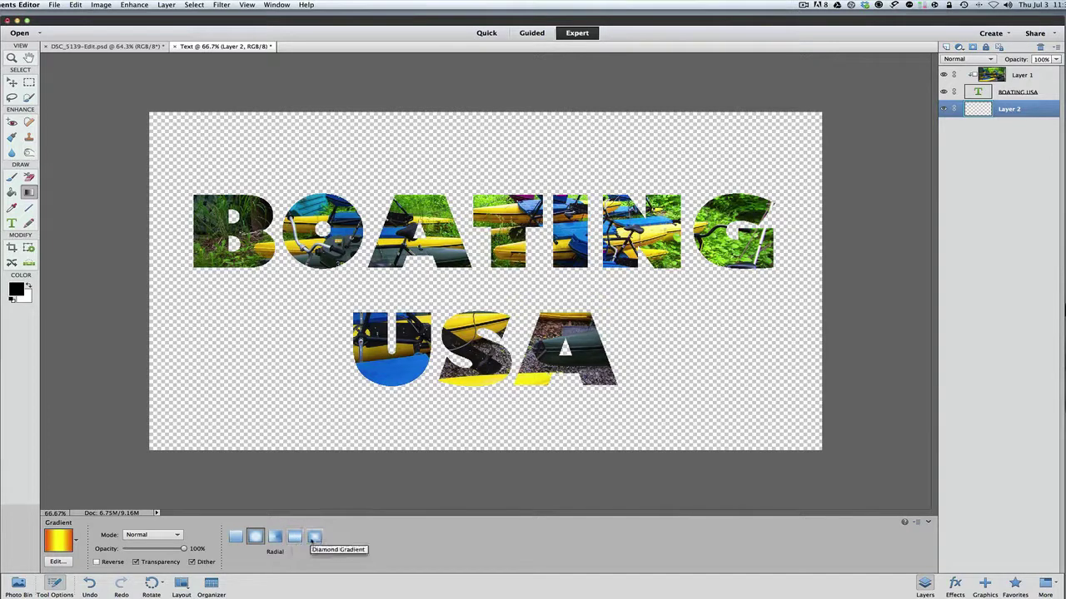
click(314, 537)
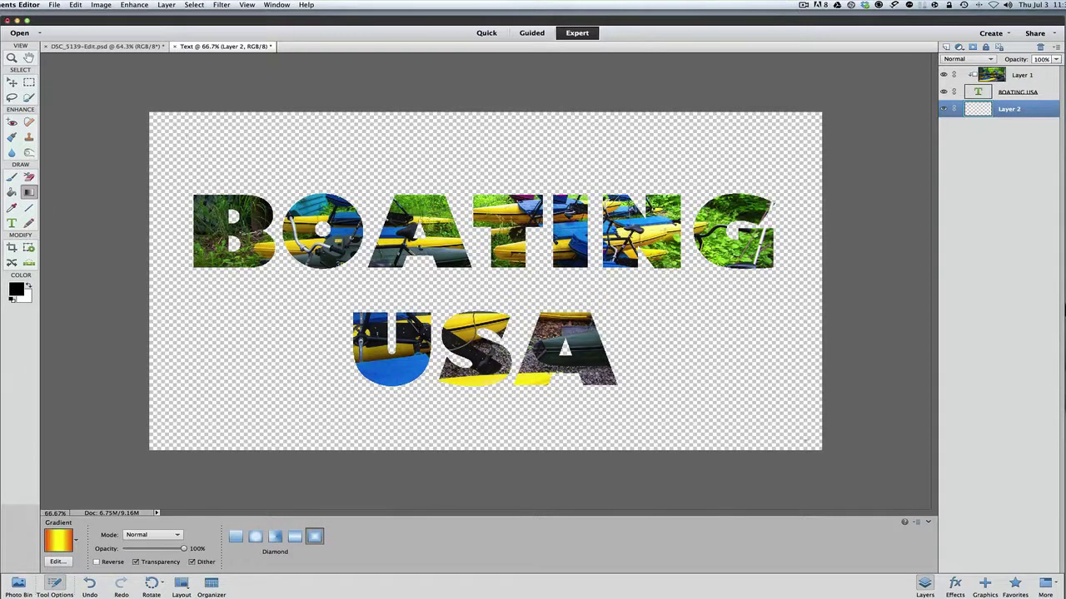
drag(150, 112, 821, 450)
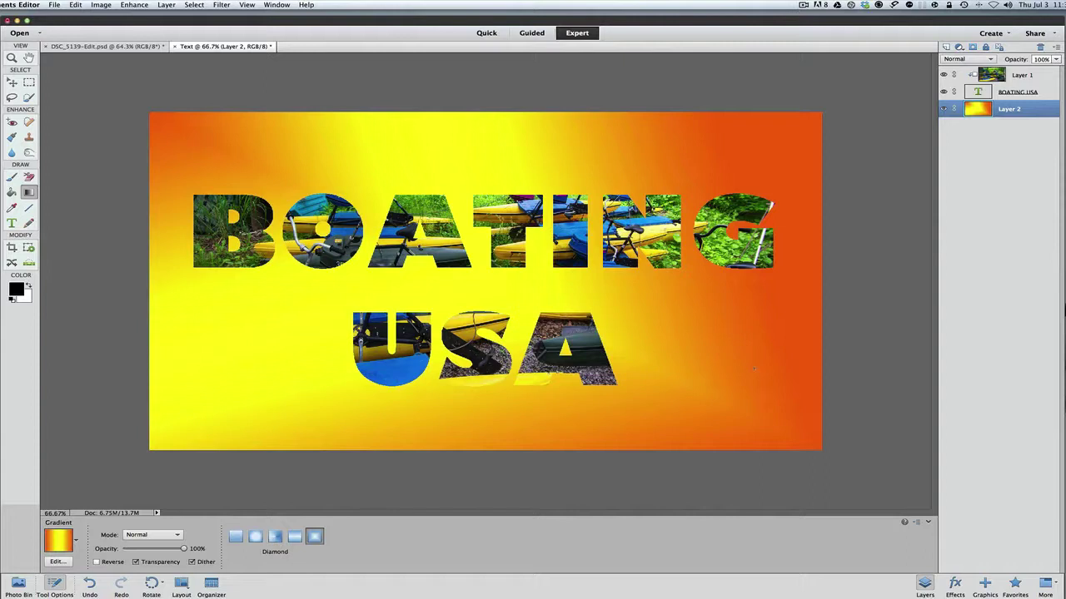
Apply the Scalloped Edge bevel style from the Bevels category to the BOATING USA text
click(1019, 92)
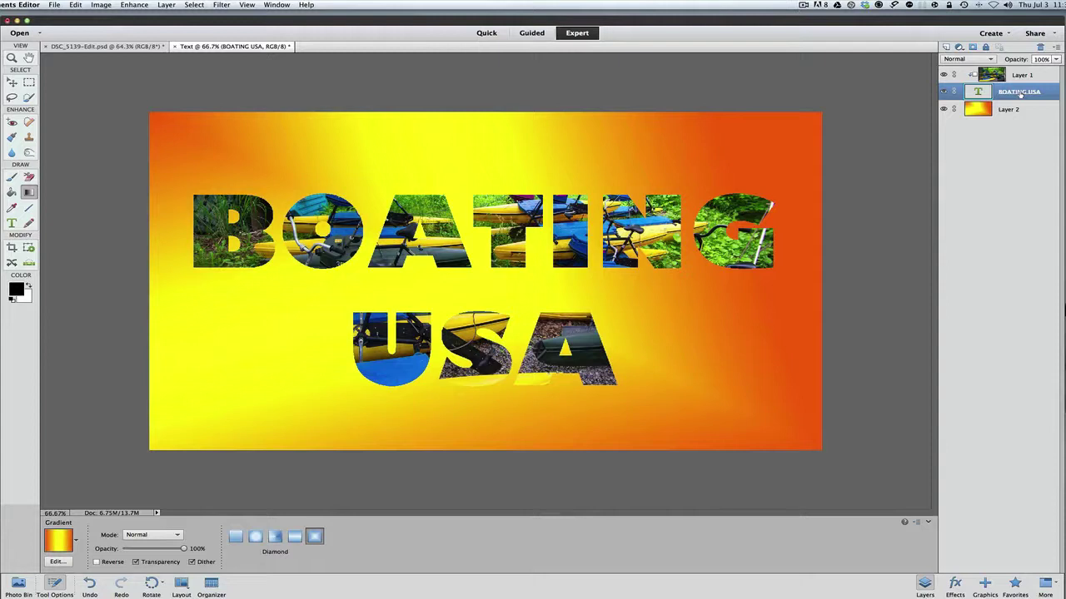
click(955, 586)
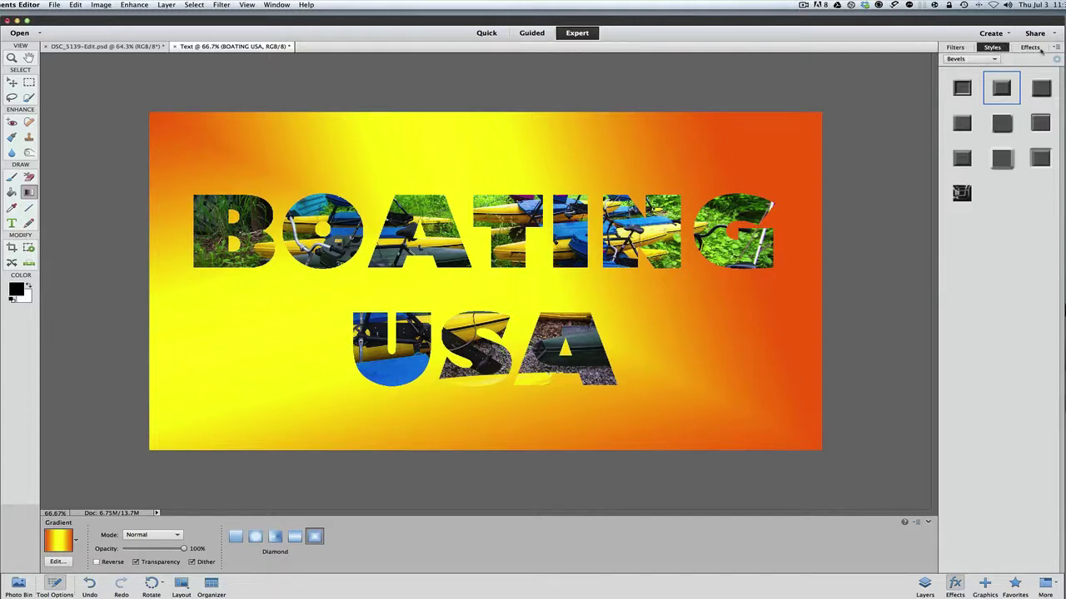
click(995, 59)
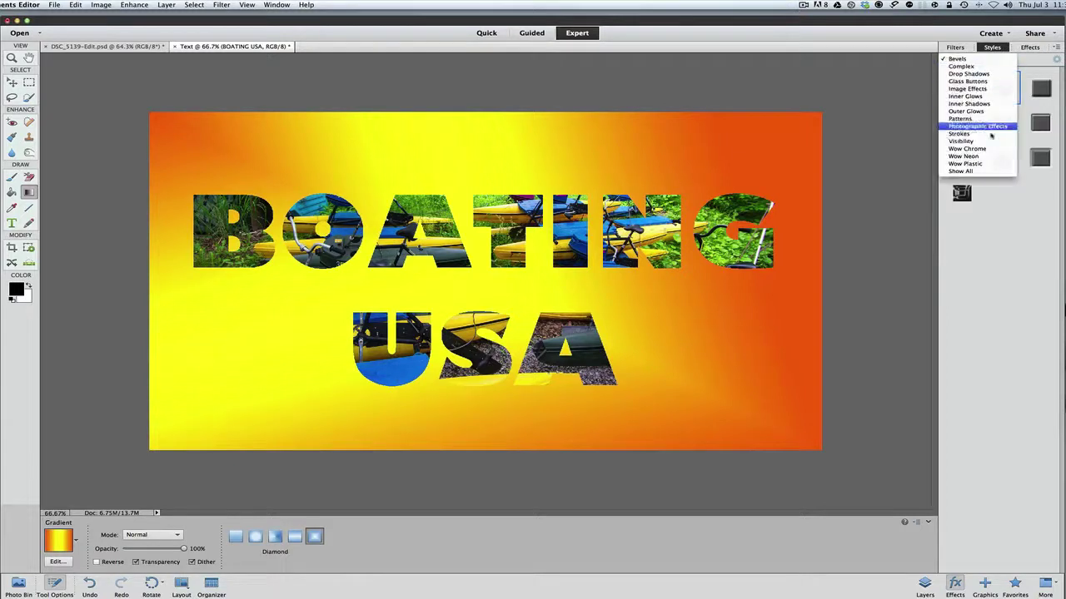
click(968, 60)
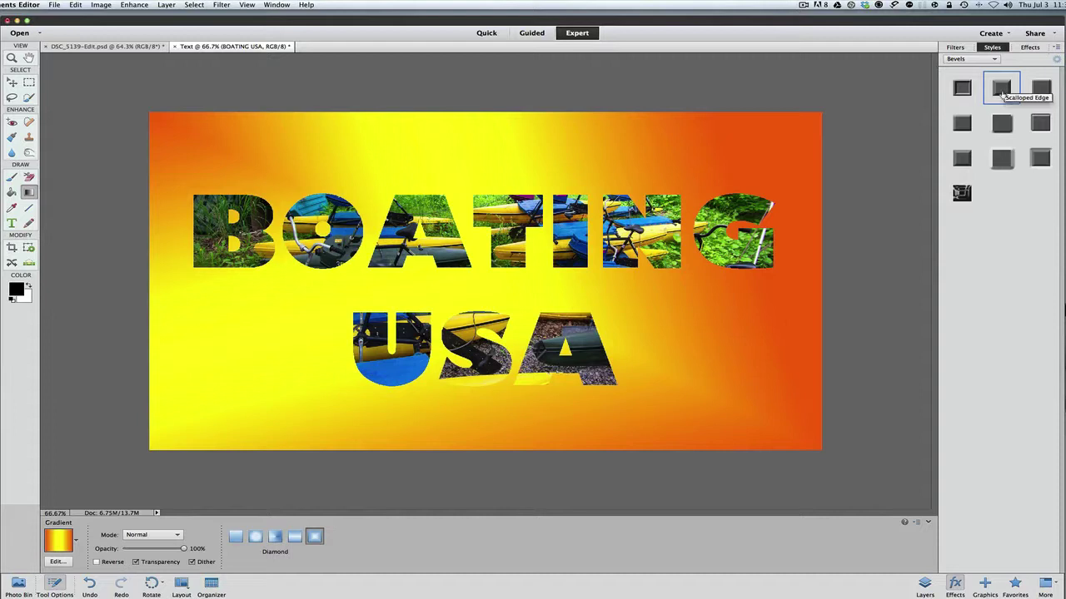
drag(1002, 90, 720, 217)
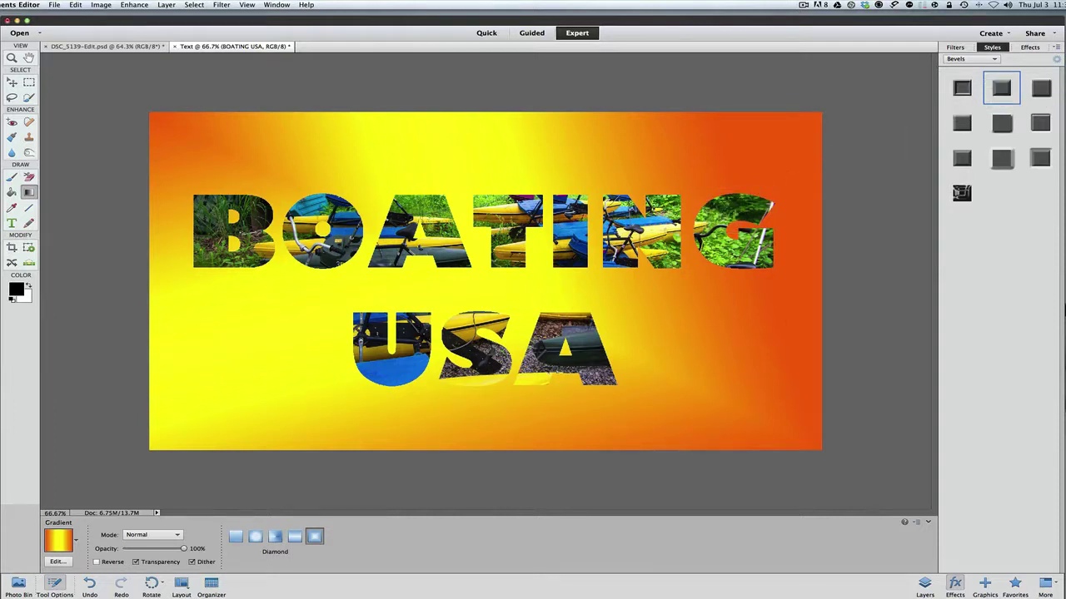
right_click(1002, 88)
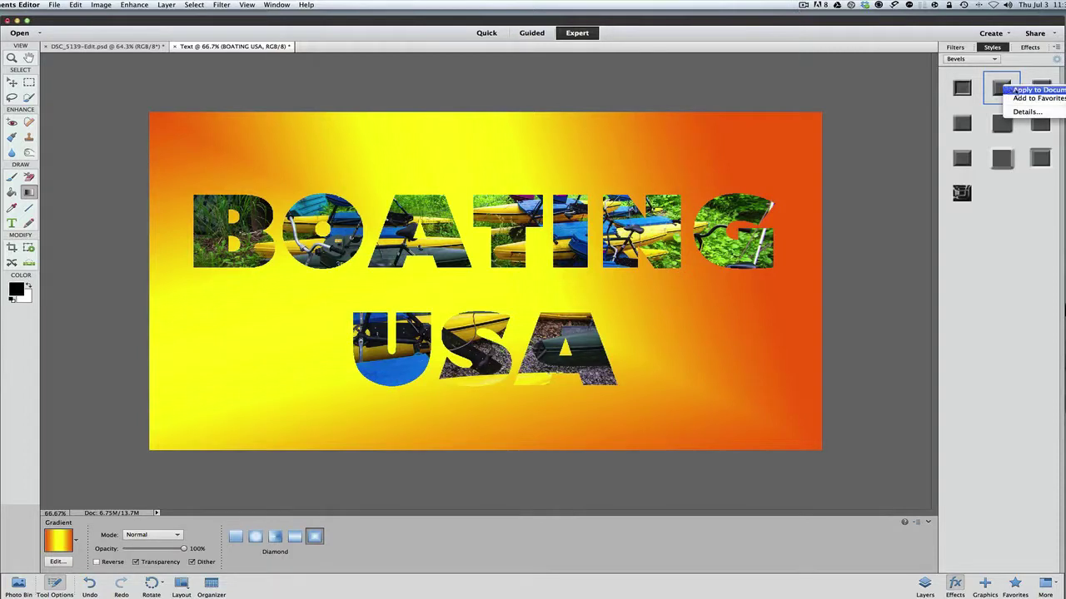
click(1037, 90)
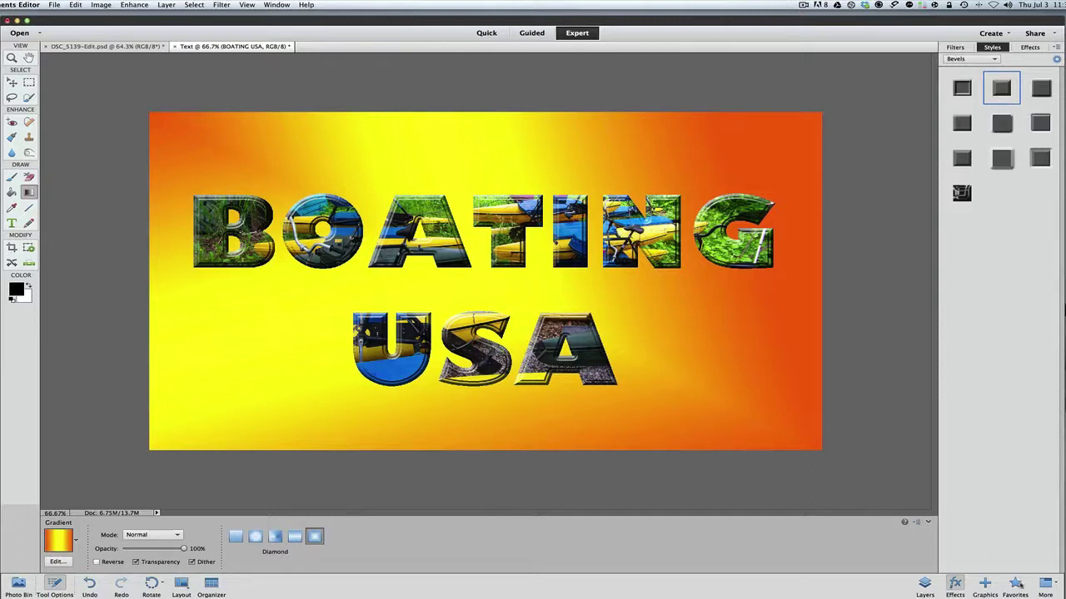
Re-clip the boat photo layer to the text layer below, then reselect the text layer
click(922, 585)
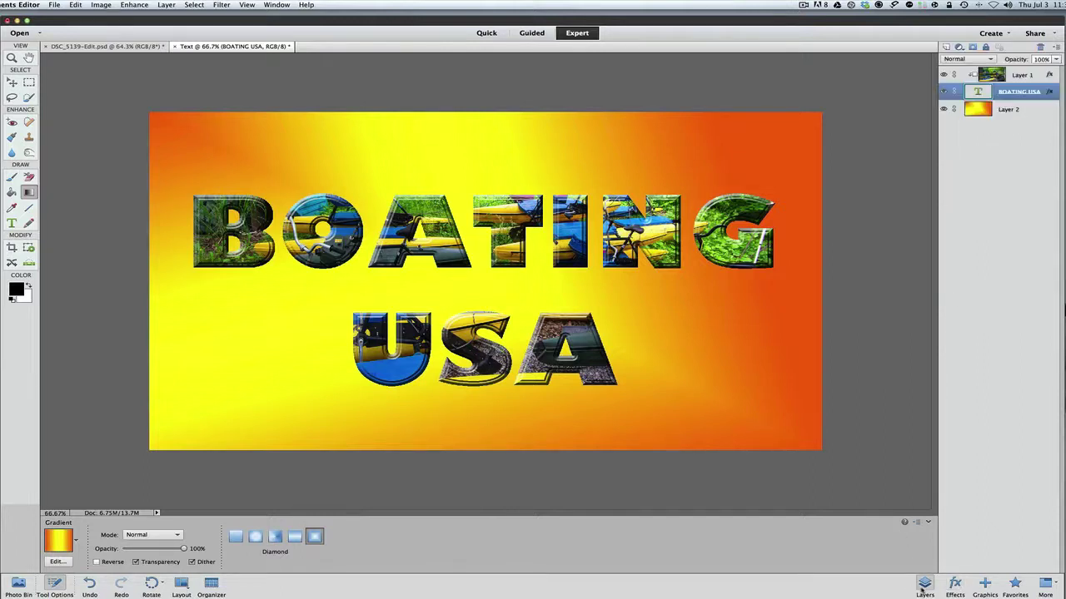
click(1050, 76)
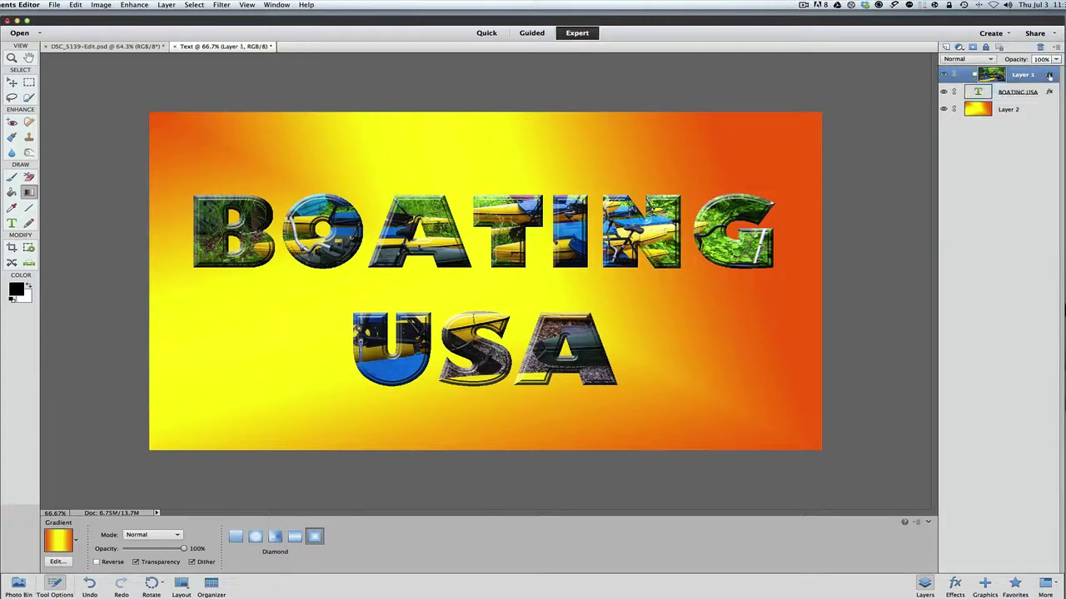
right_click(1050, 76)
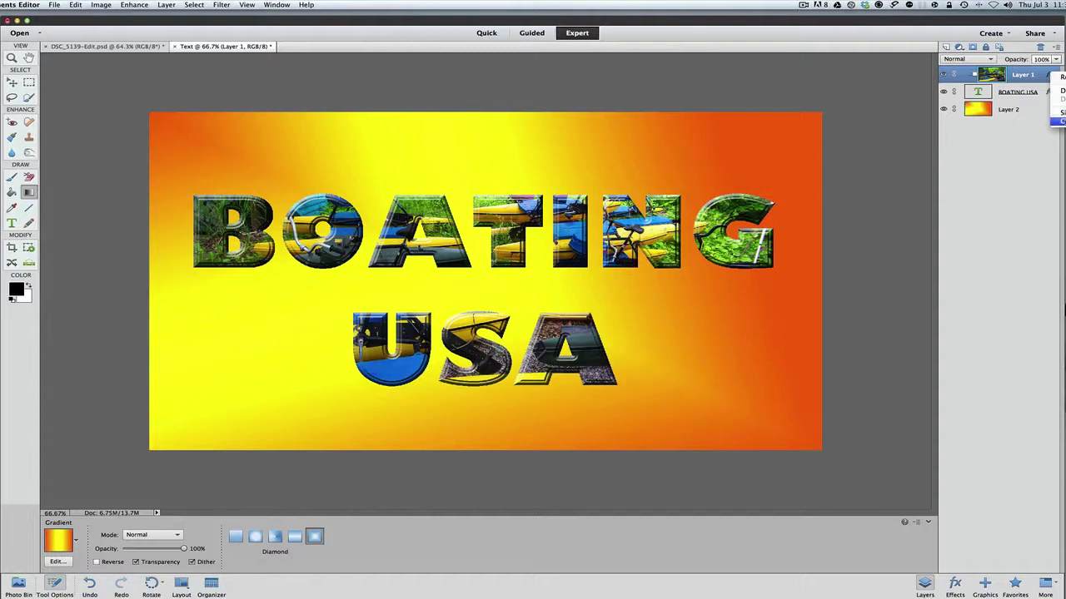
click(1054, 122)
click(1050, 95)
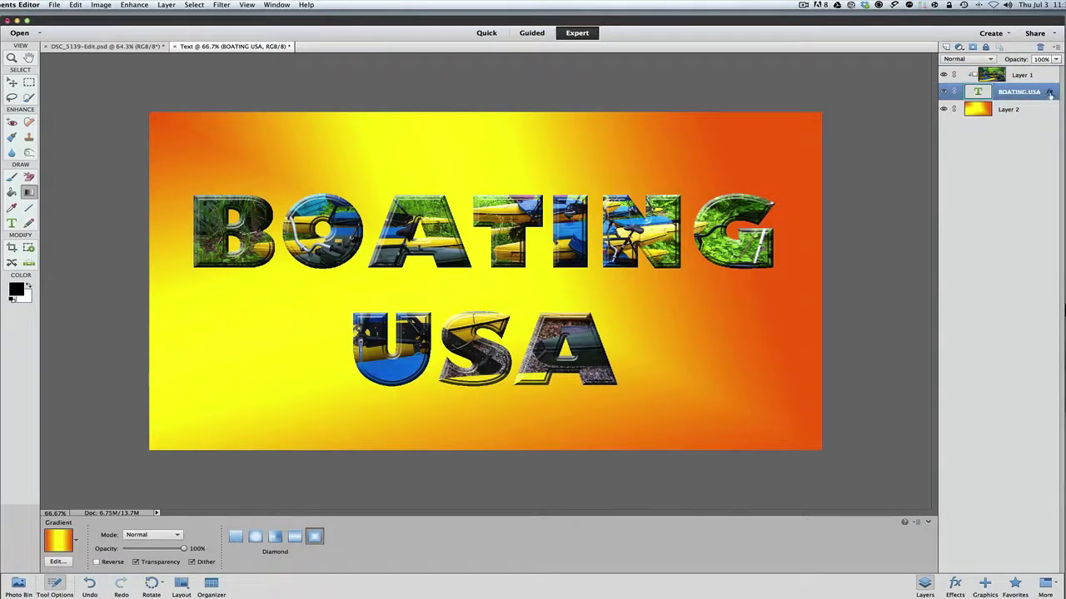
Reduce the bevel size to 13 px and add a drop shadow with size 18 px, distance 21 px
double_click(1050, 95)
drag(897, 138, 926, 166)
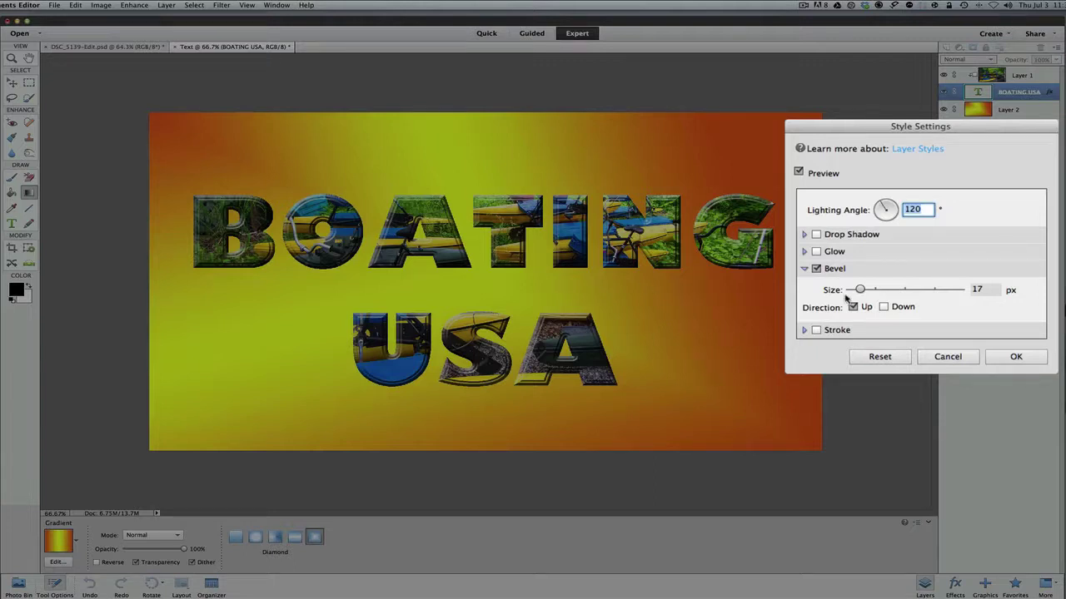
drag(860, 290, 859, 291)
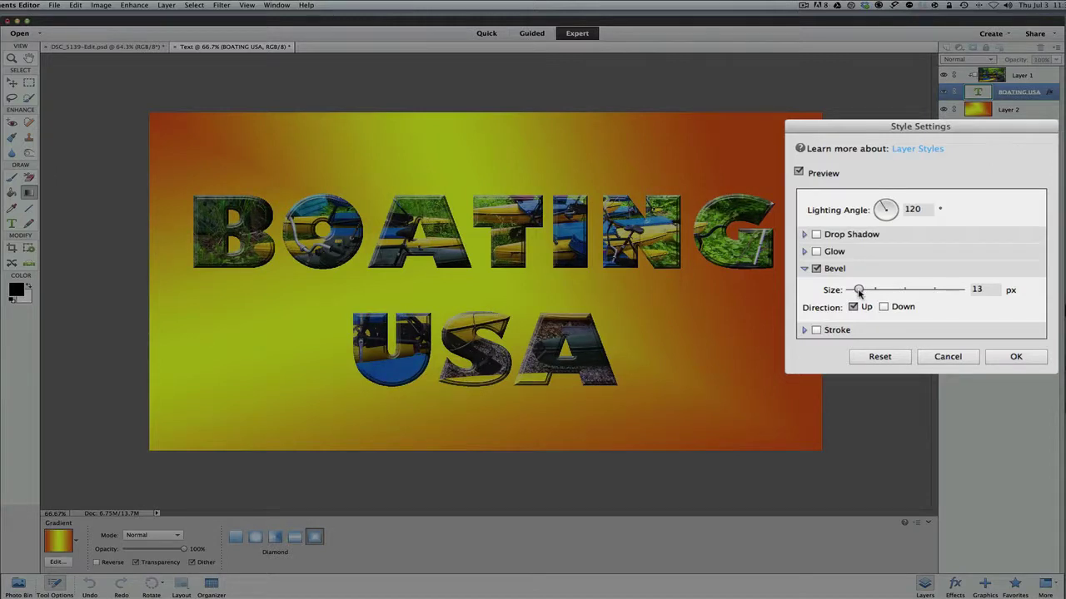
click(805, 235)
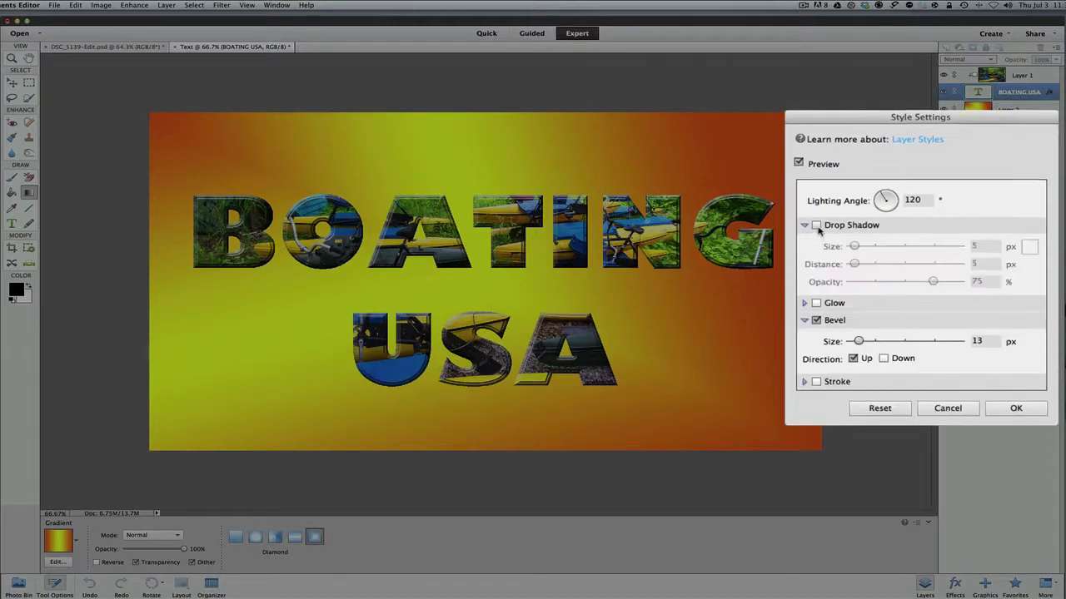
click(816, 226)
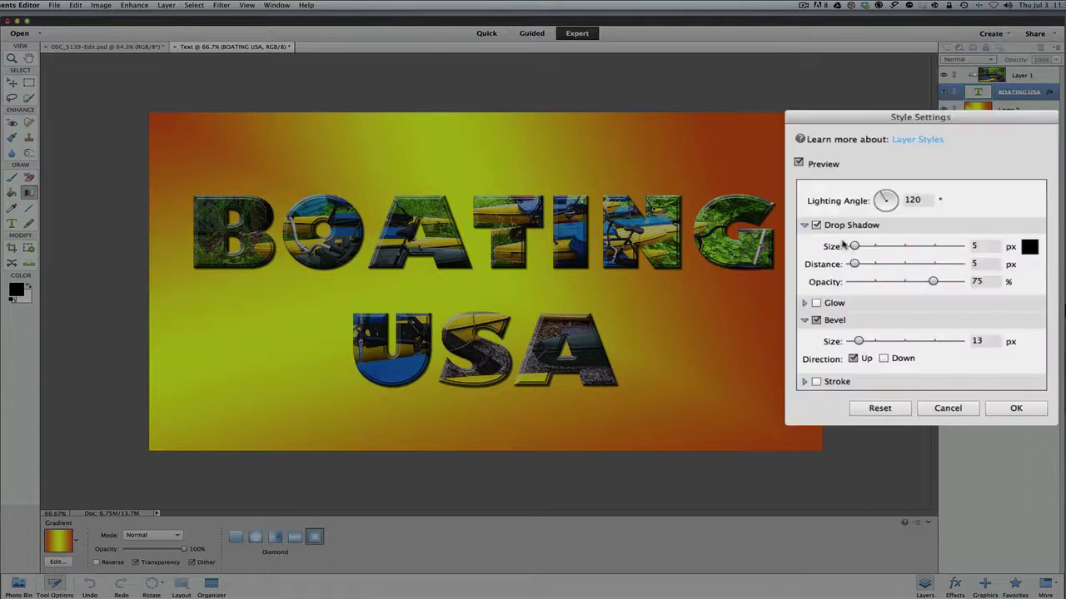
drag(851, 247, 866, 265)
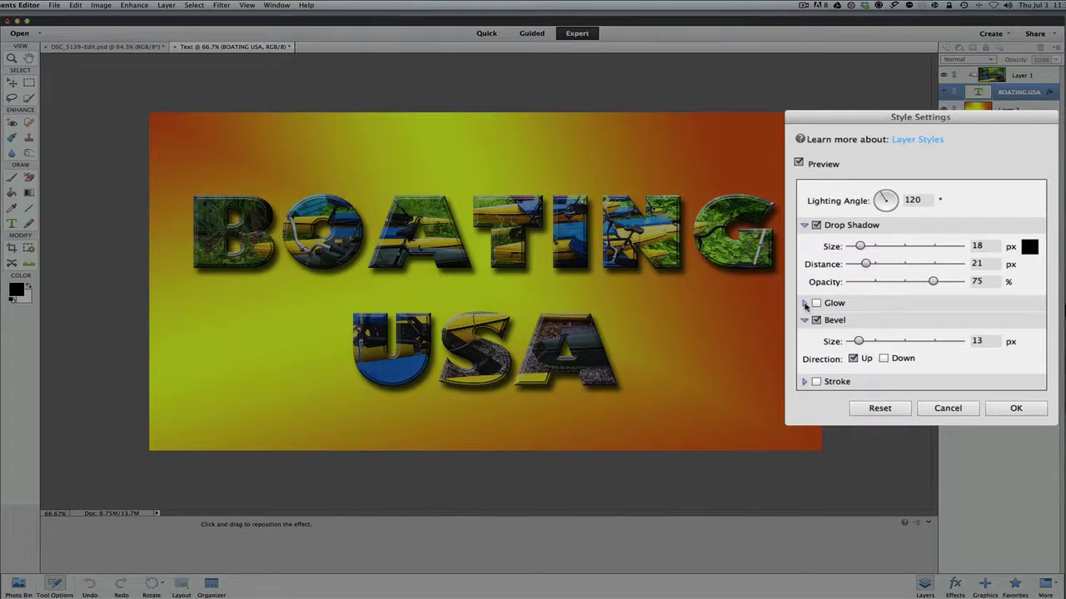
Enable a 10 px pale-yellow outer glow and a 3 px black stroke on the lettering
click(804, 304)
click(815, 285)
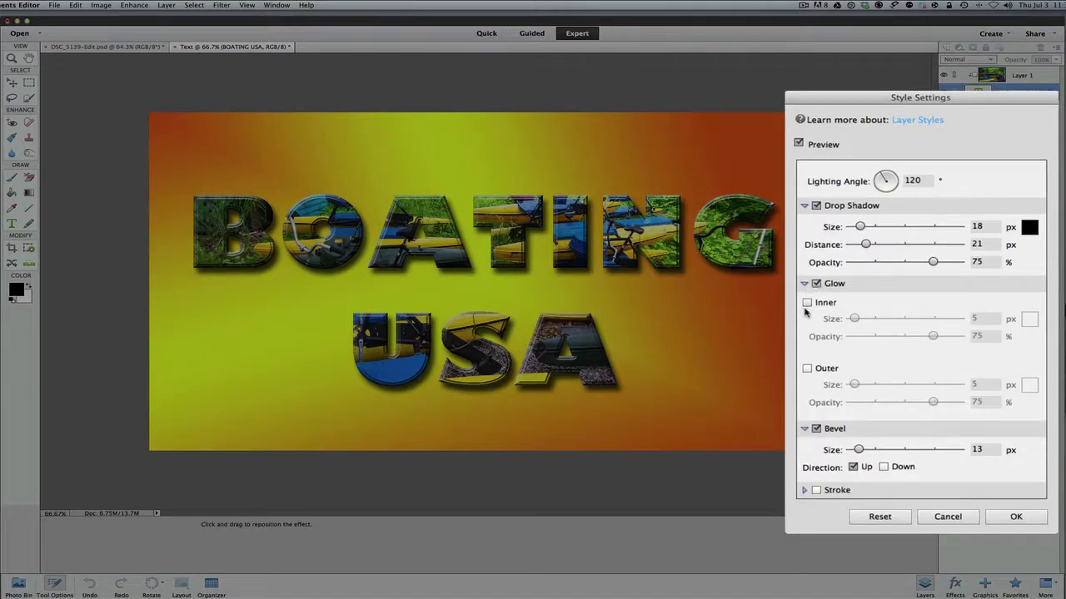
click(806, 304)
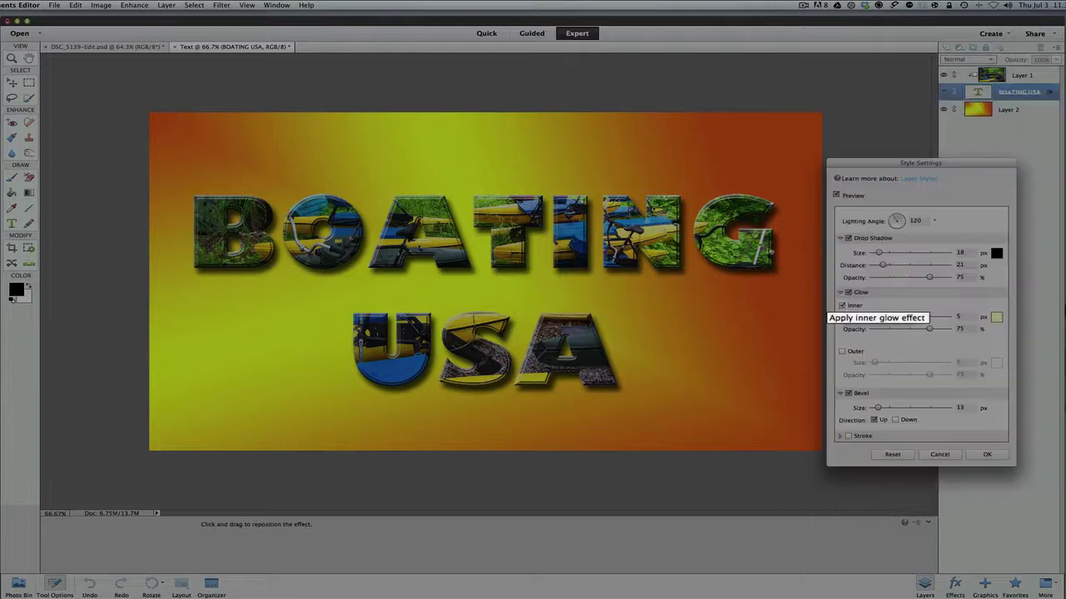
click(806, 303)
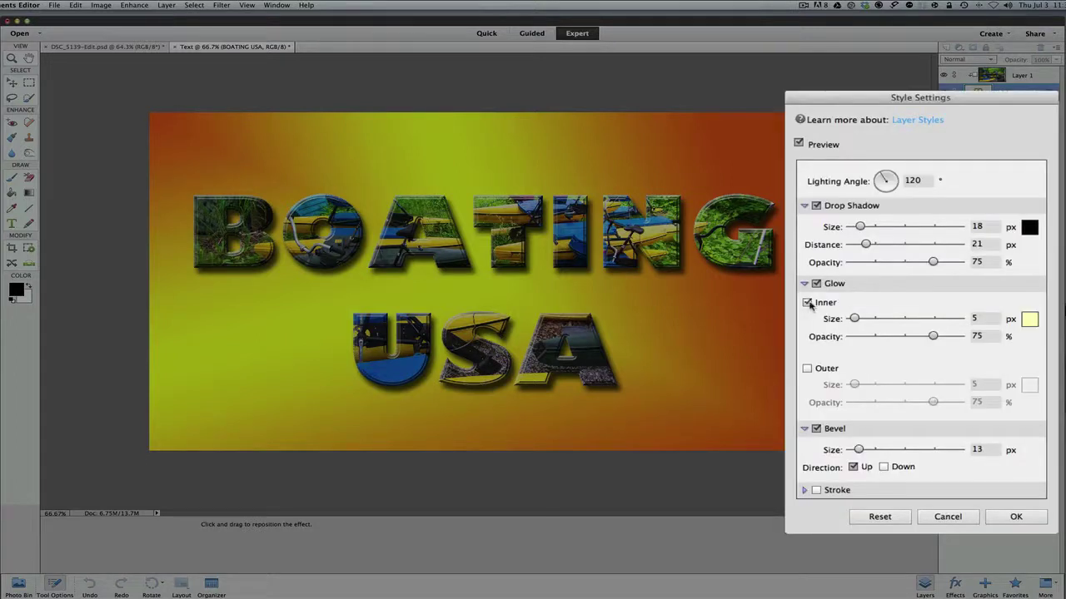
click(807, 371)
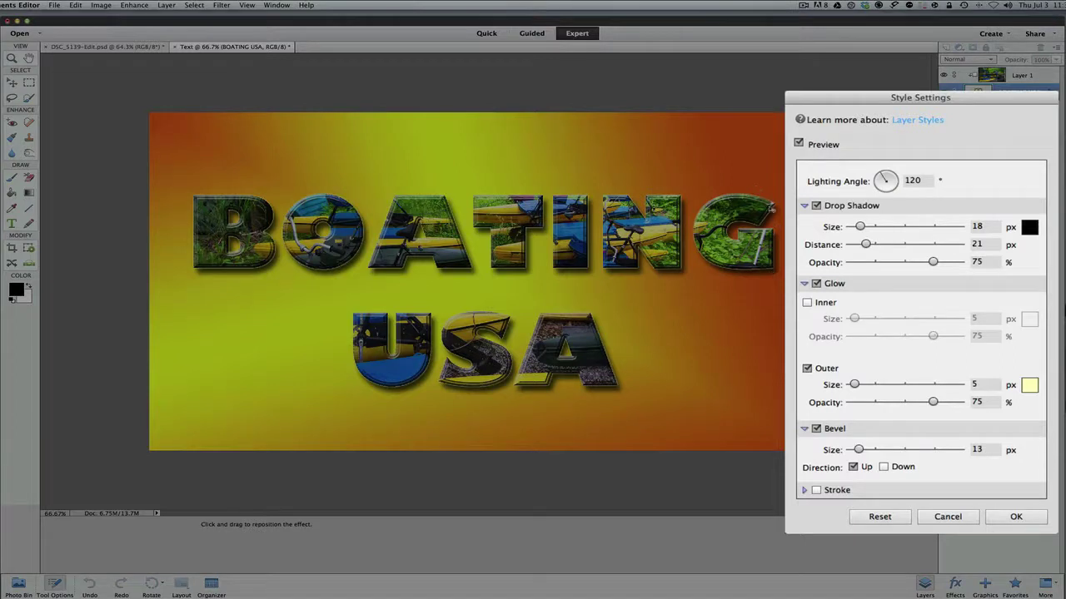
drag(837, 107, 835, 71)
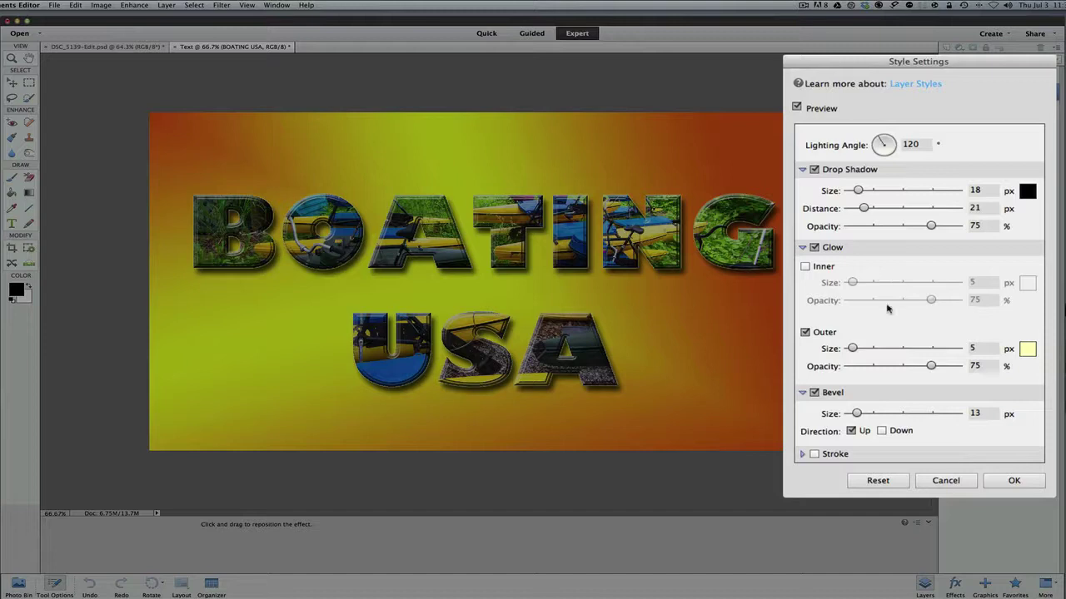
drag(851, 350, 856, 351)
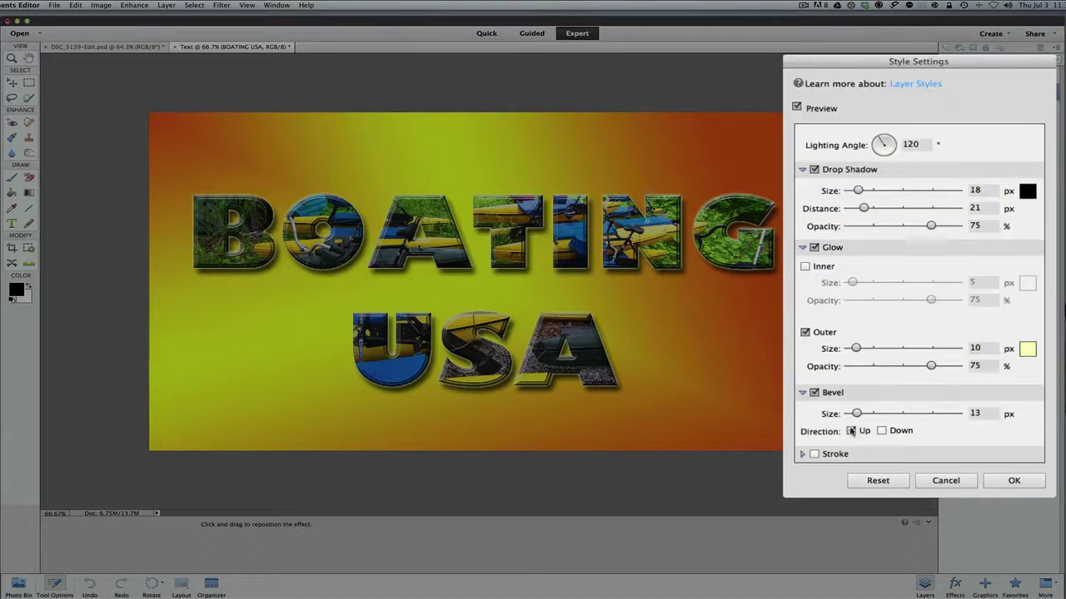
click(801, 454)
click(814, 450)
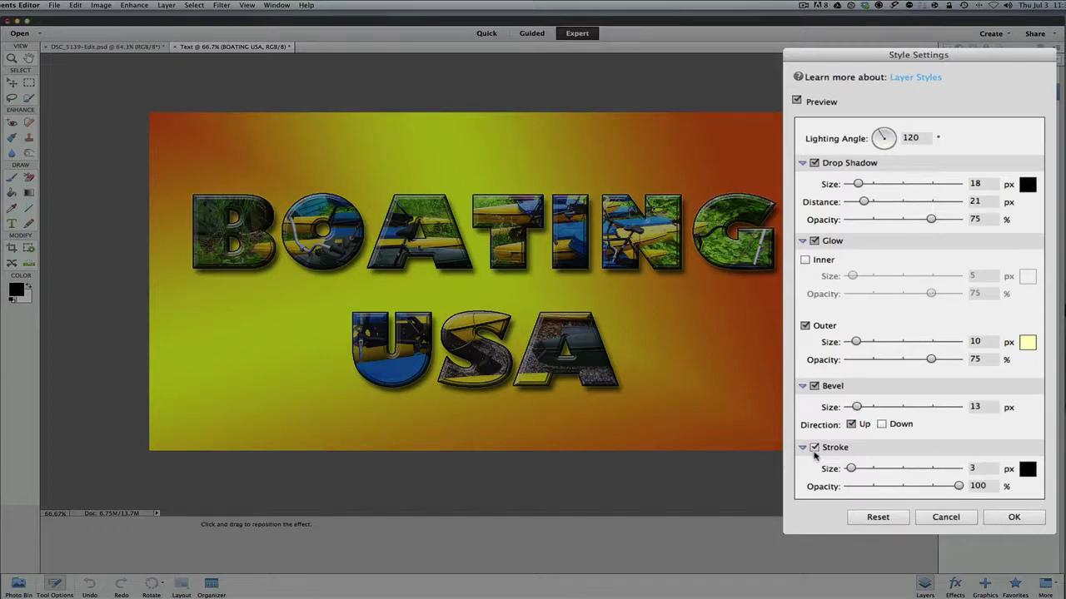
Turn off the black stroke, keeping the bevel, drop shadow and outer glow
click(814, 450)
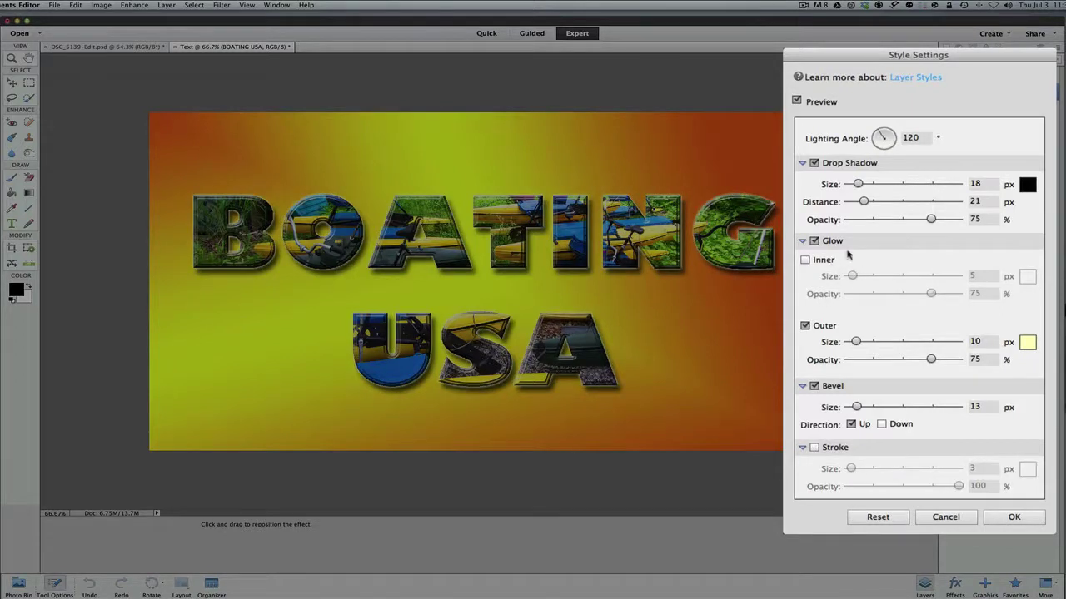